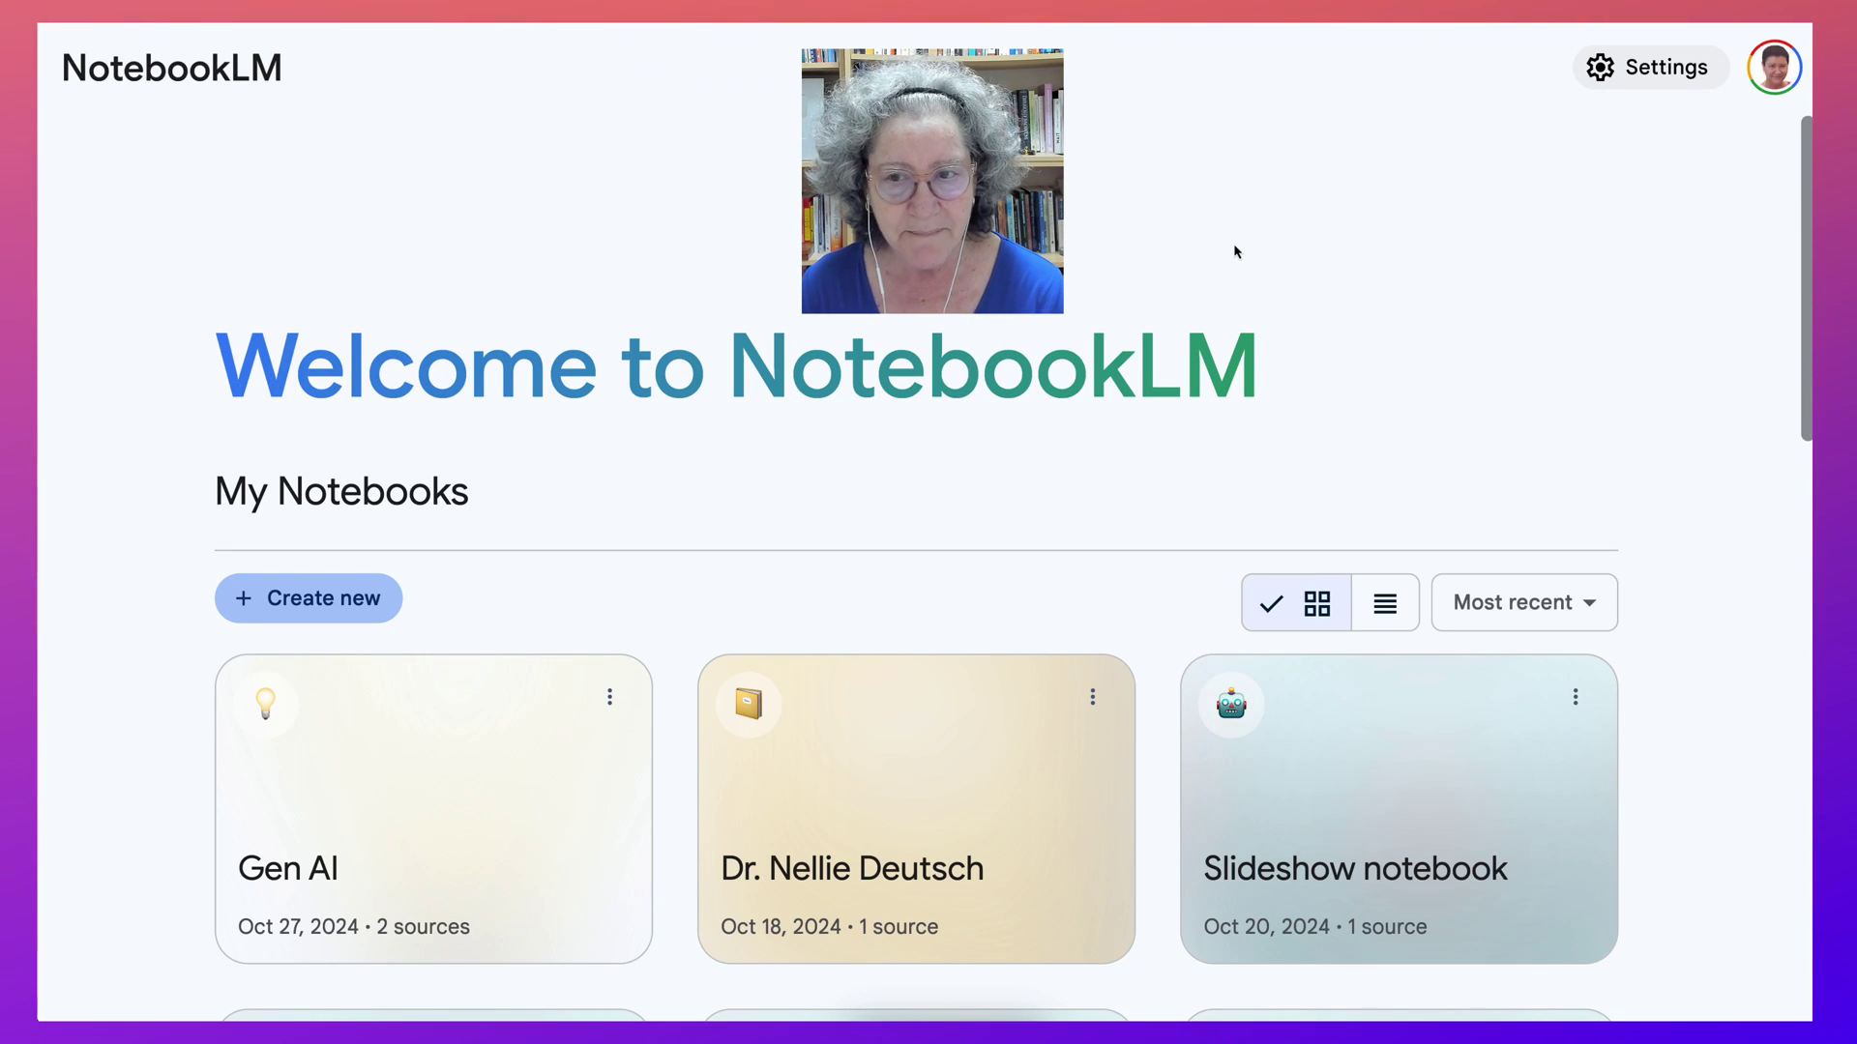
Create a new notebook from the My Notebooks overview.
{"action": "scroll", "coordinate": [553, 745], "scroll_direction": "down", "scroll_amount": 1}
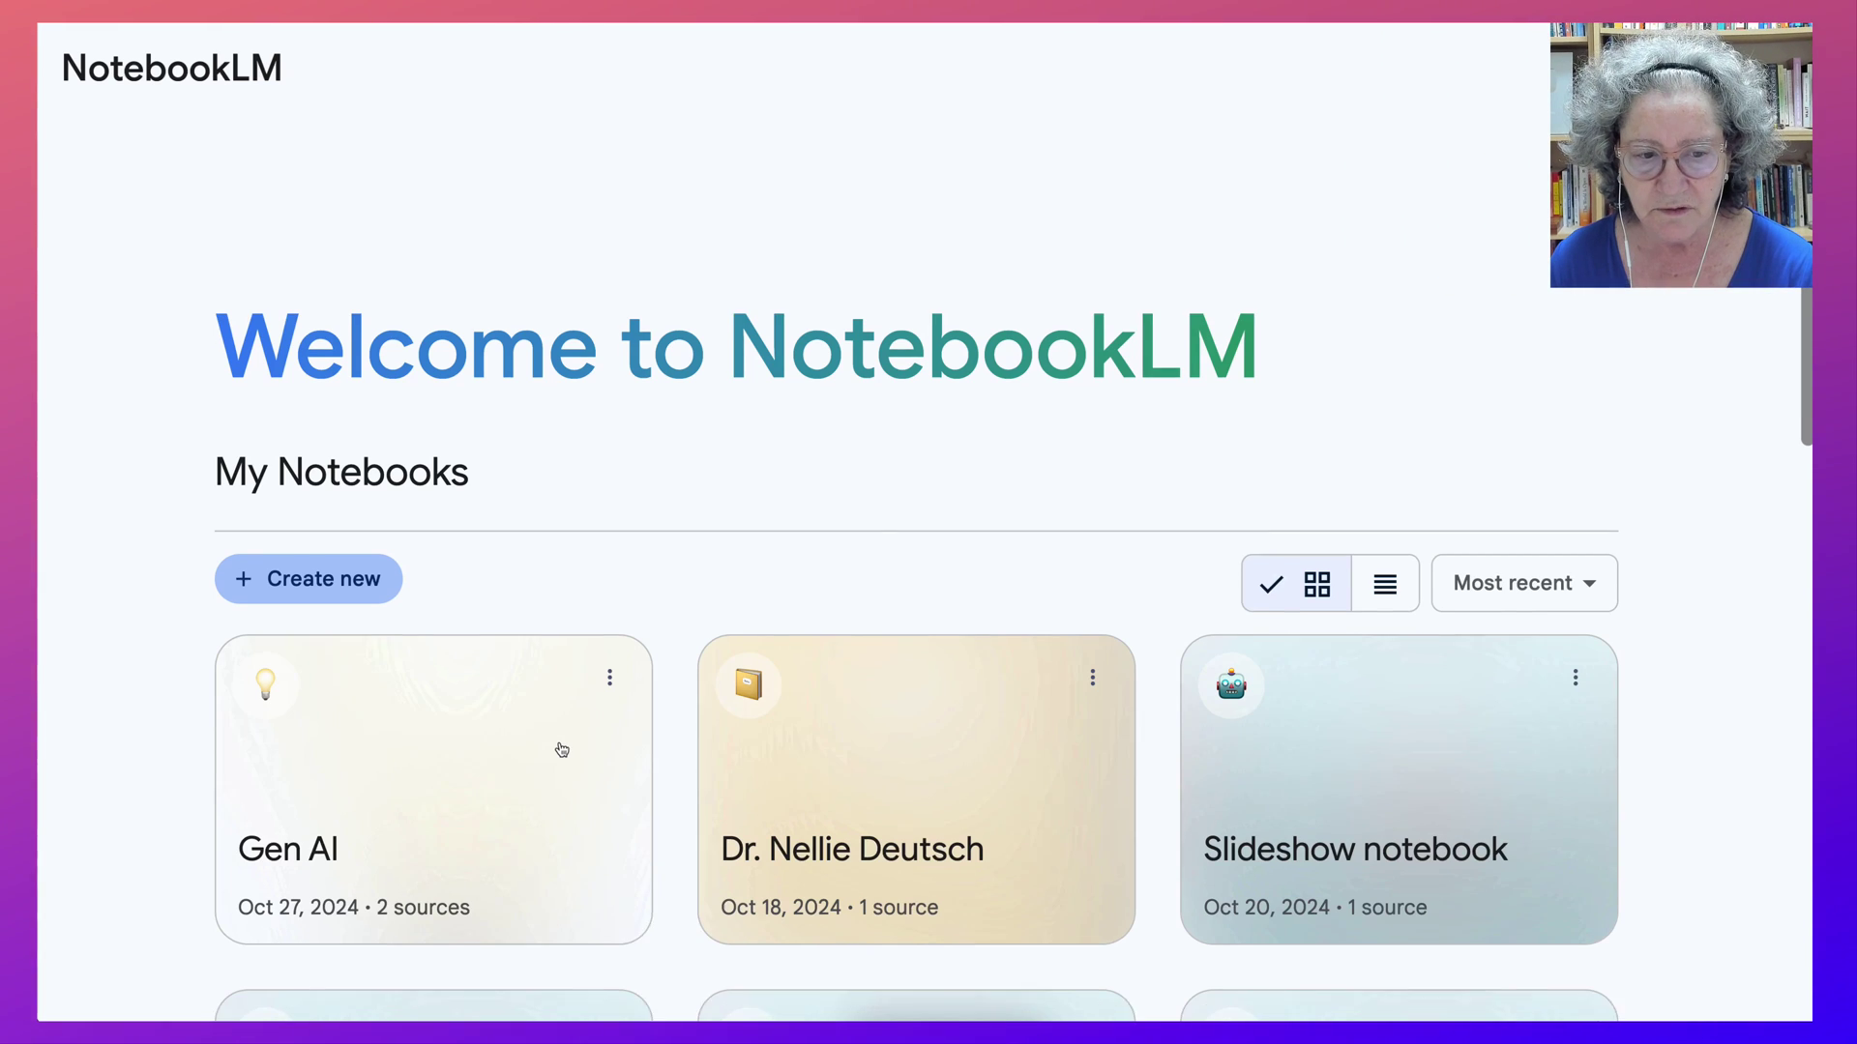
{"action": "scroll", "coordinate": [1085, 770], "scroll_direction": "down", "scroll_amount": 5}
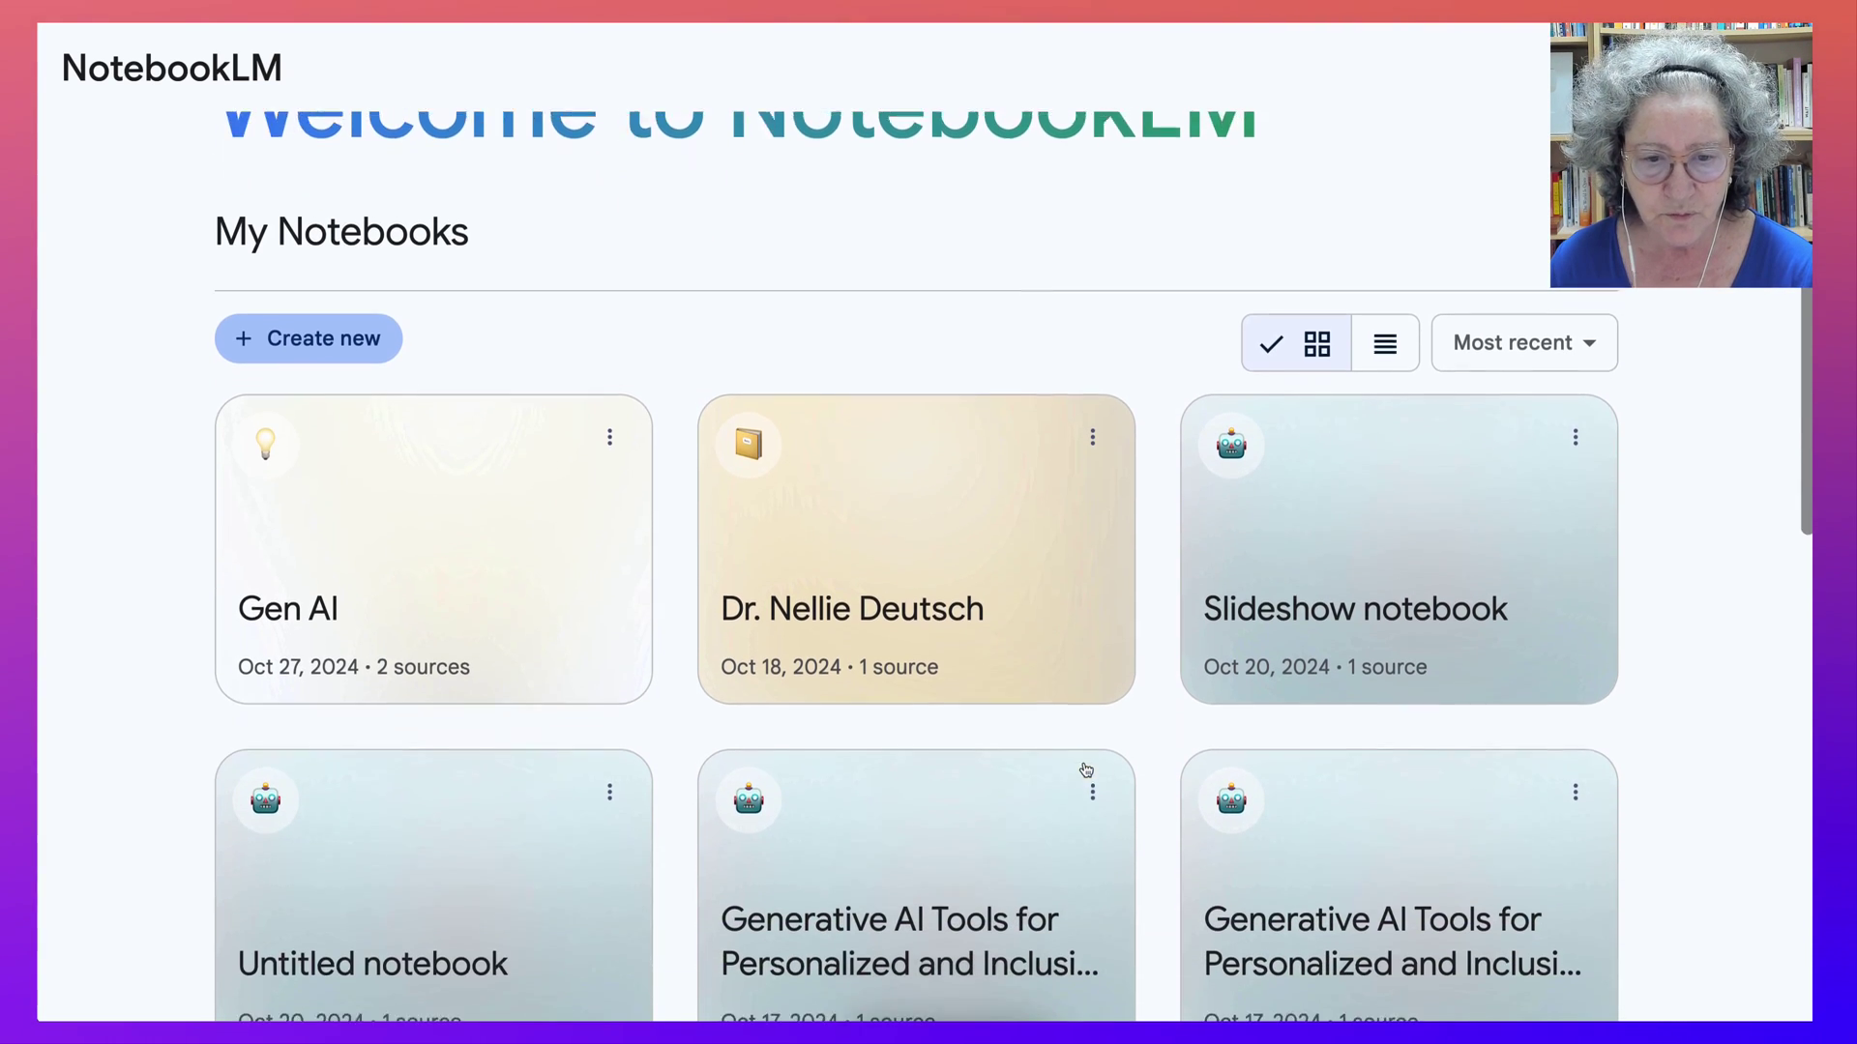
{"action": "scroll", "coordinate": [1045, 737], "scroll_direction": "up", "scroll_amount": 5}
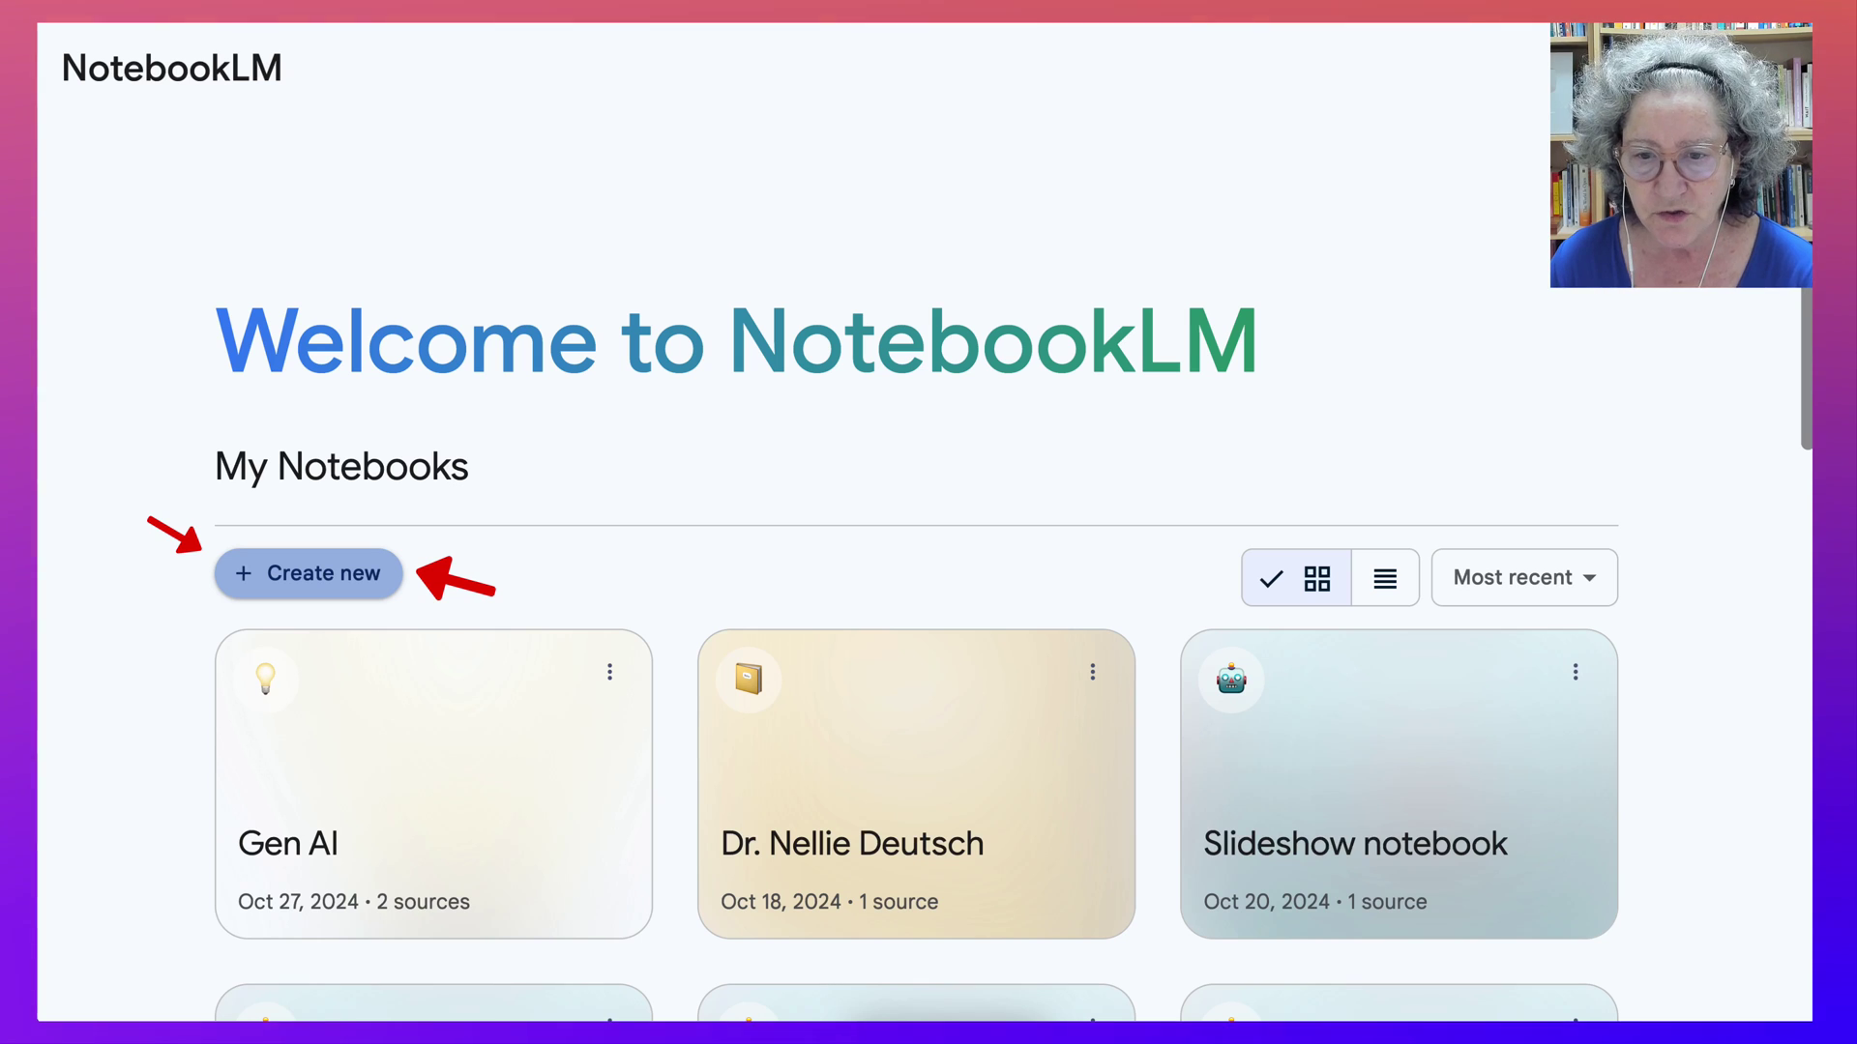
{"action": "left_click", "coordinate": [308, 574]}
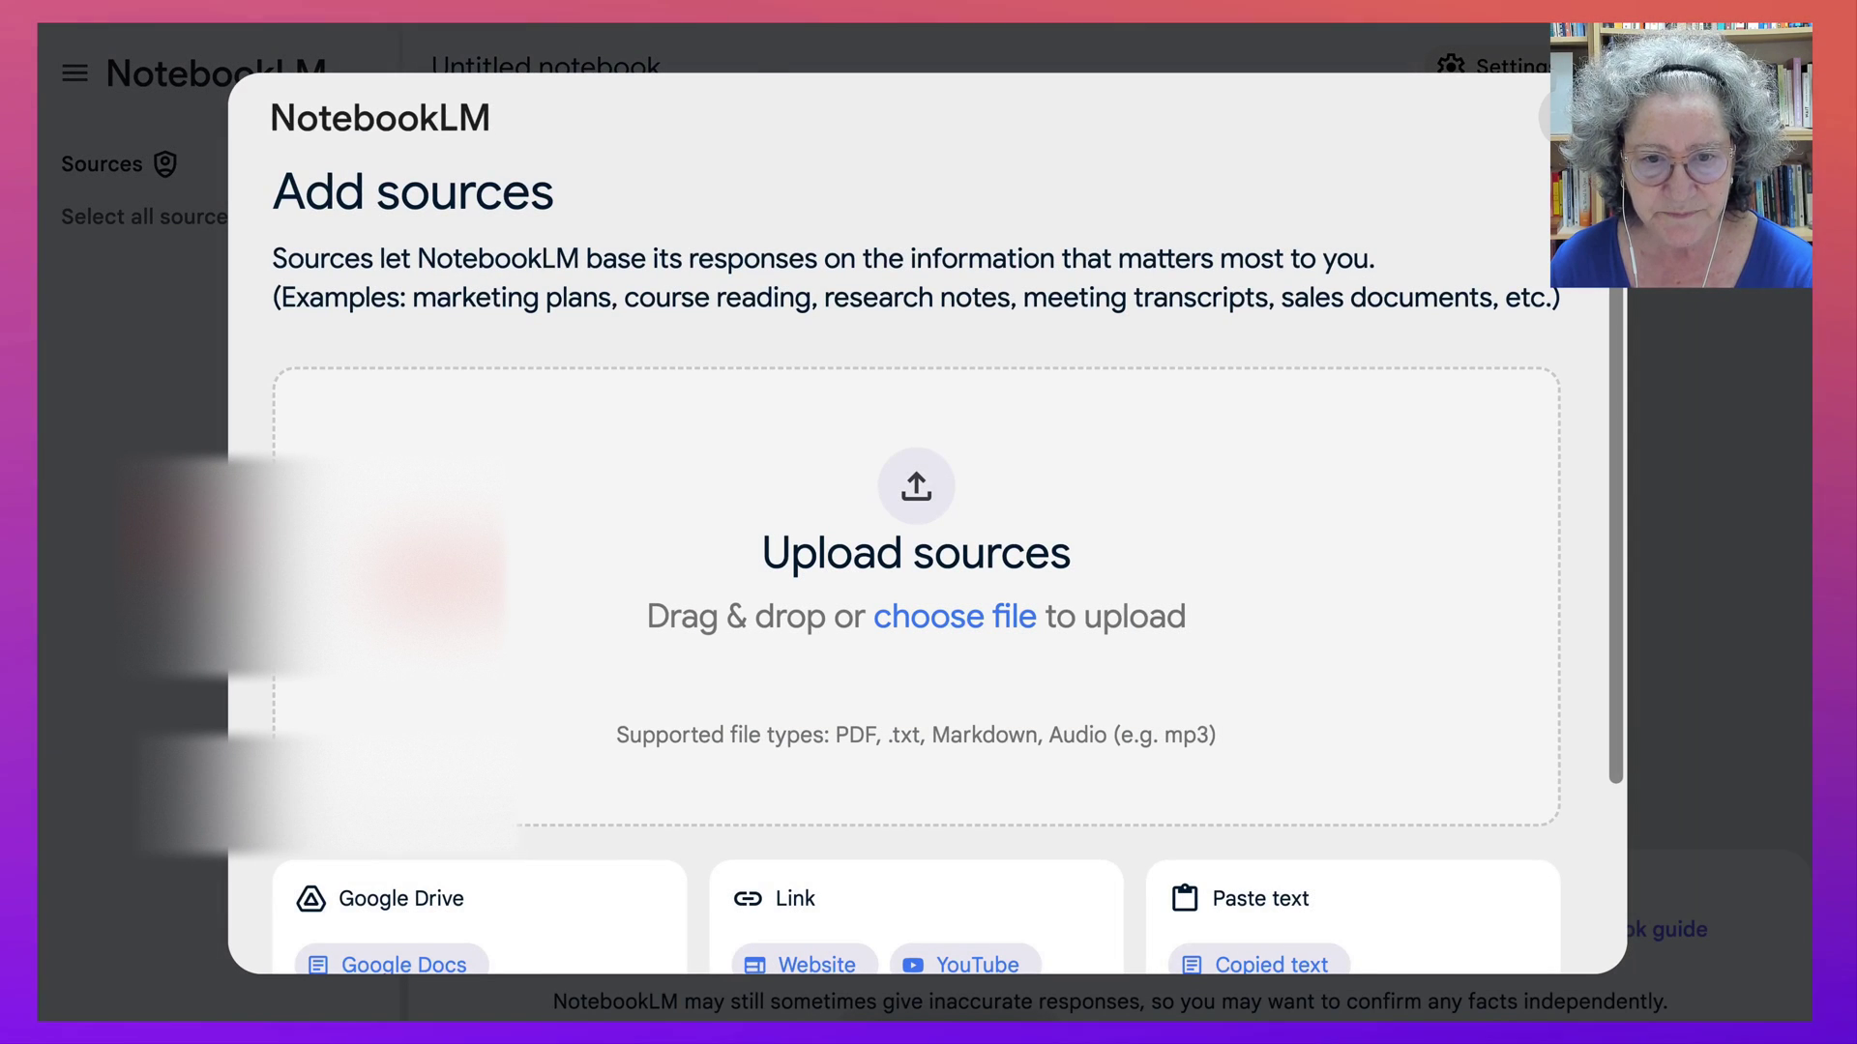
Add the copied text on critical thinking with AI to the new notebook as a pasted-text source.
{"action": "scroll", "coordinate": [917, 571], "scroll_direction": "down", "scroll_amount": 3}
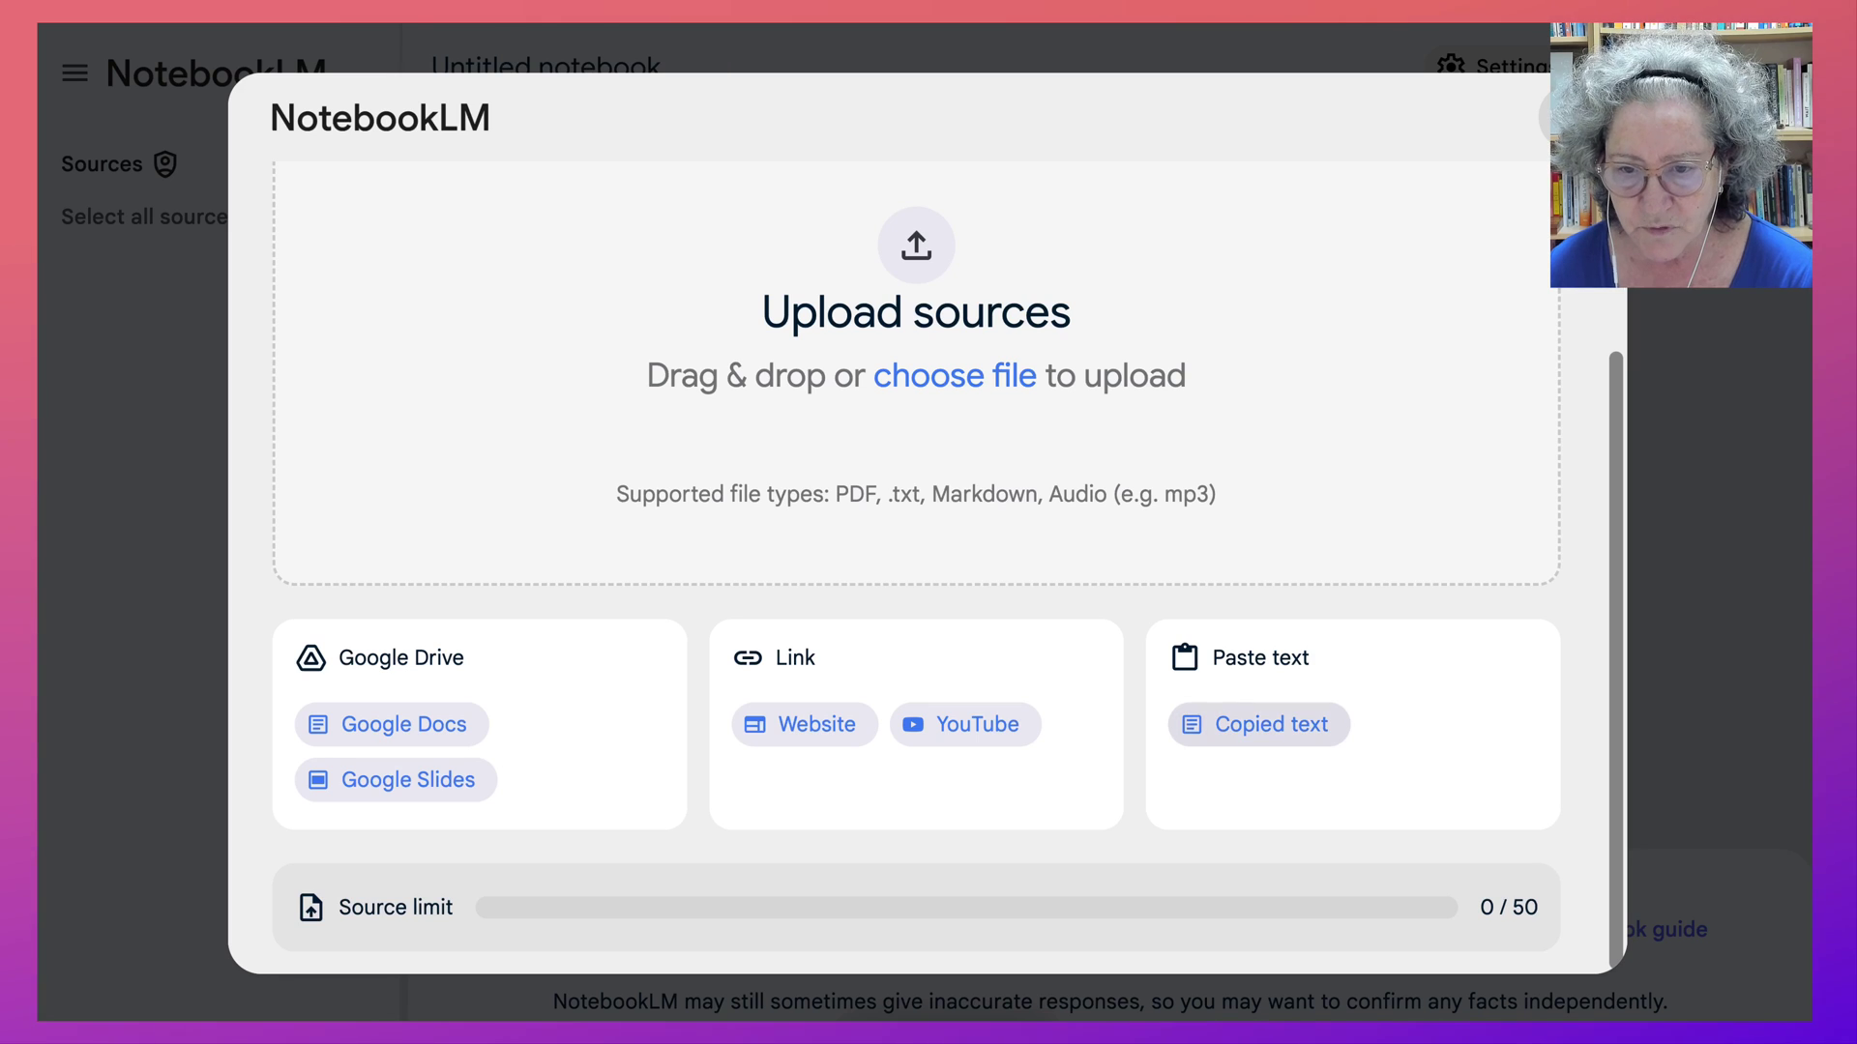
{"action": "left_click", "coordinate": [1259, 724]}
{"action": "left_click", "coordinate": [371, 466]}
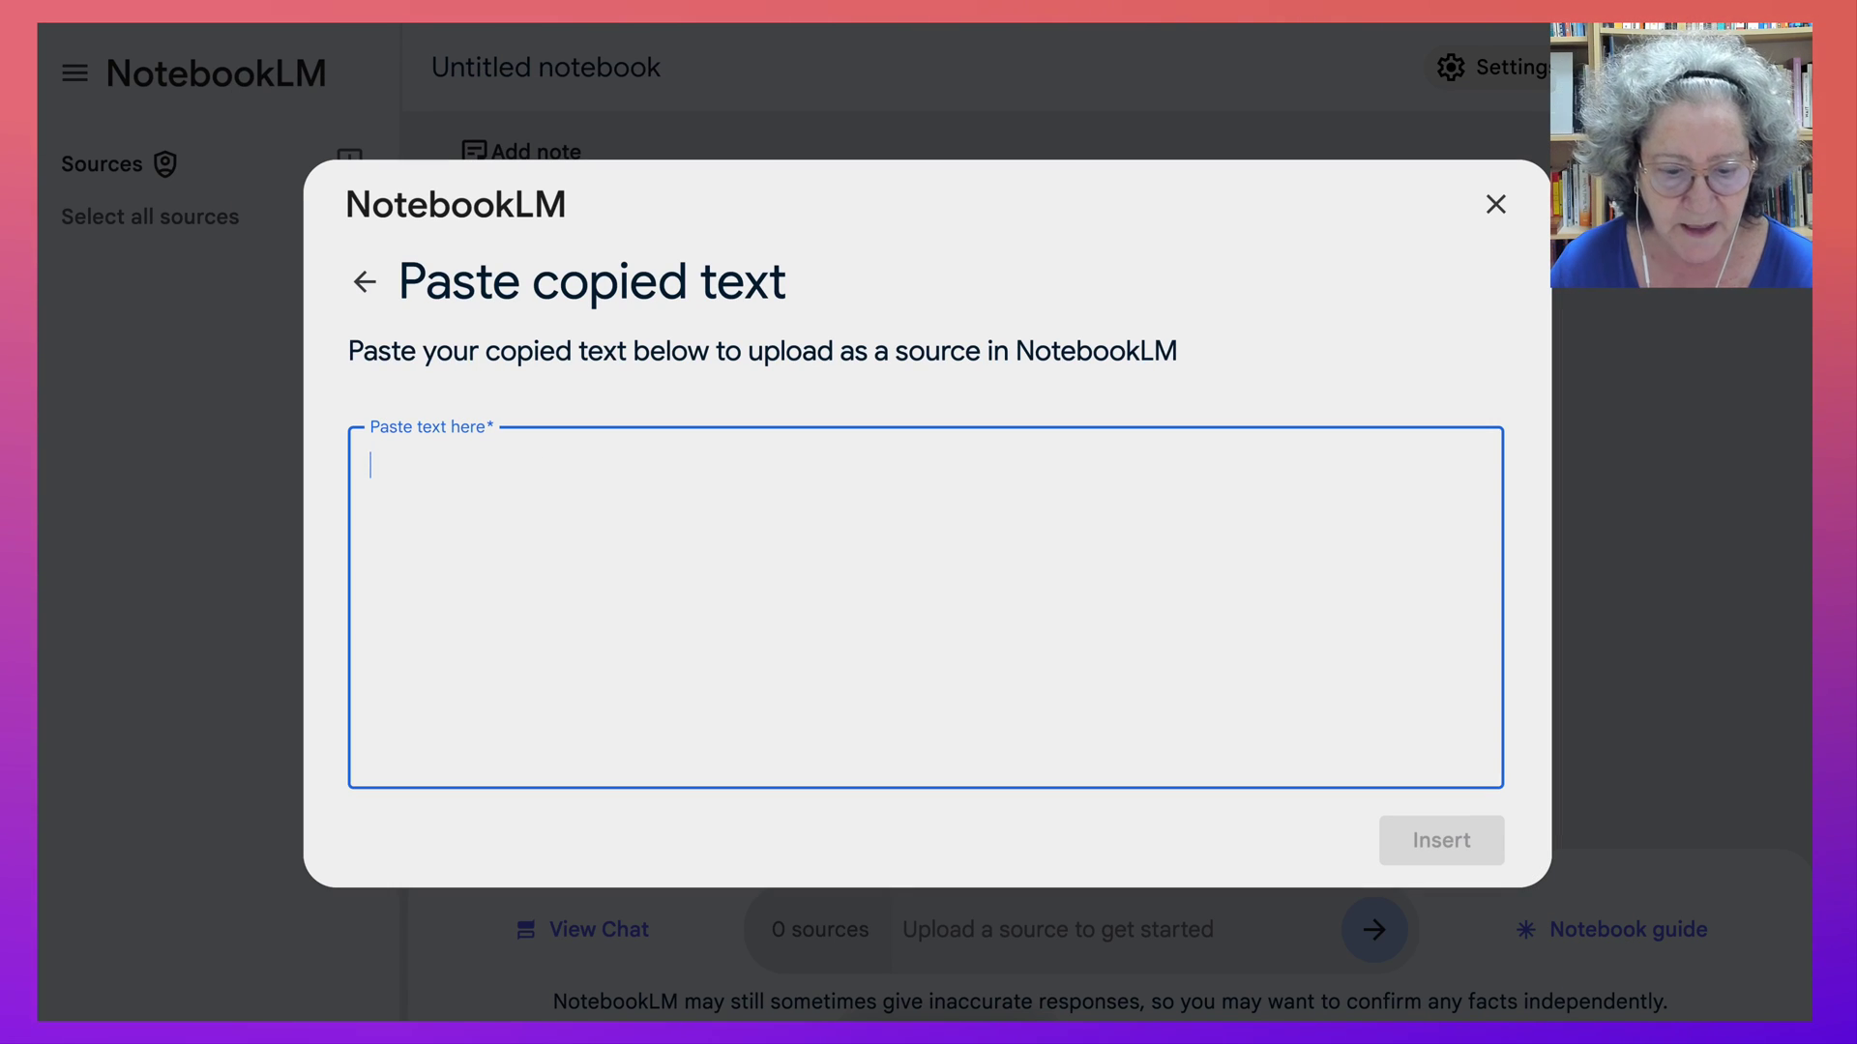
{"action": "key", "text": "ctrl+v"}
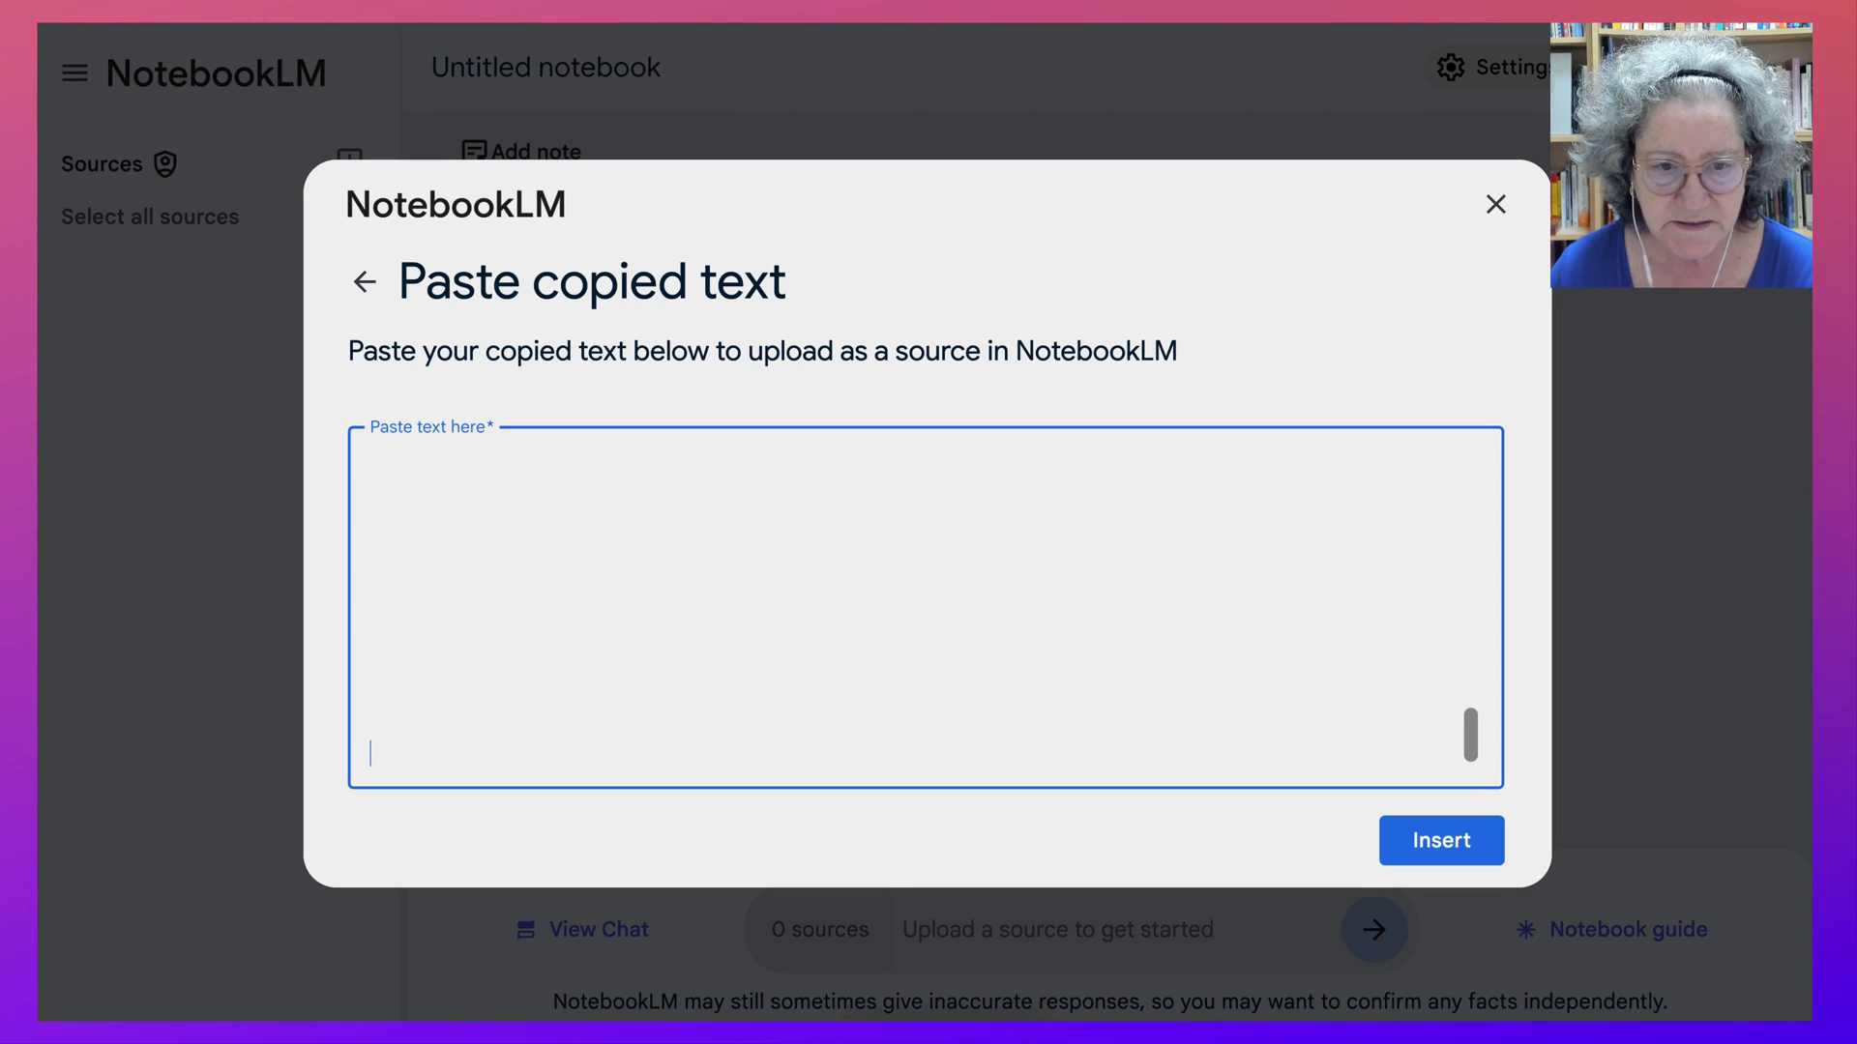
{"action": "scroll", "coordinate": [926, 608], "scroll_direction": "up", "scroll_amount": 3}
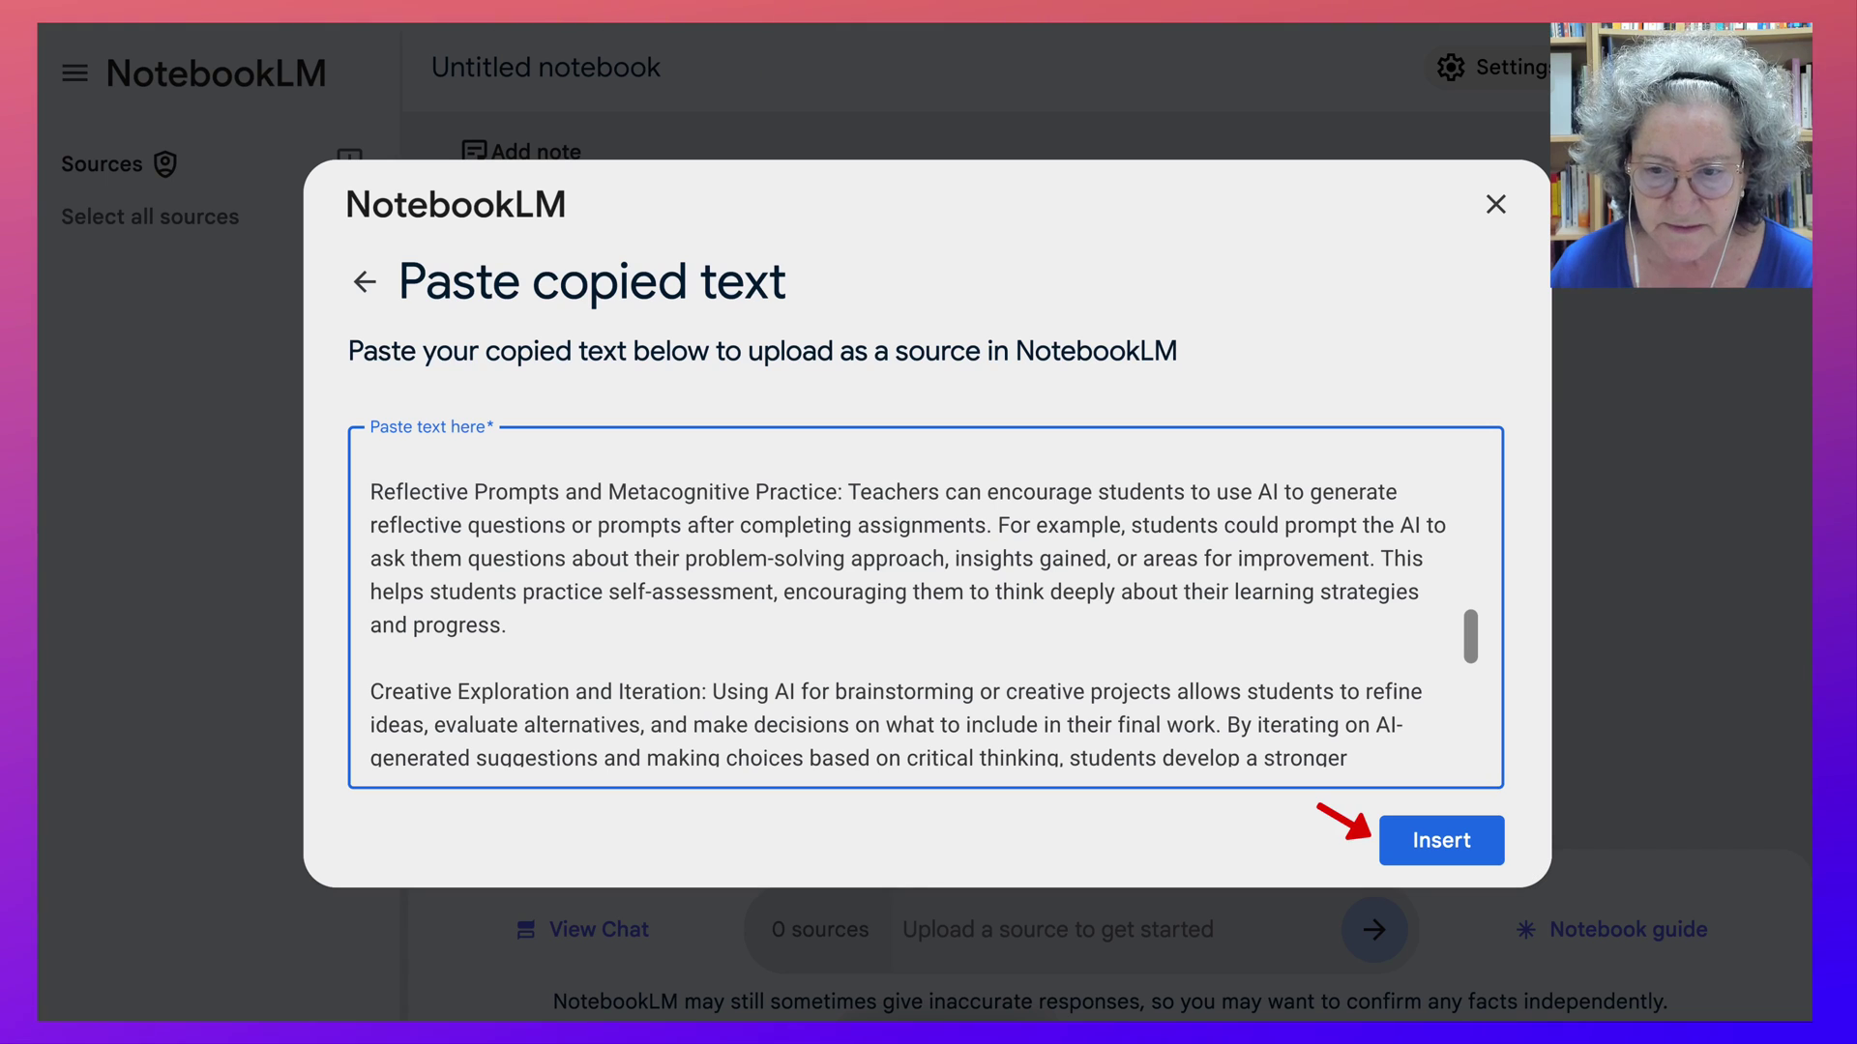
{"action": "left_click", "coordinate": [1441, 840]}
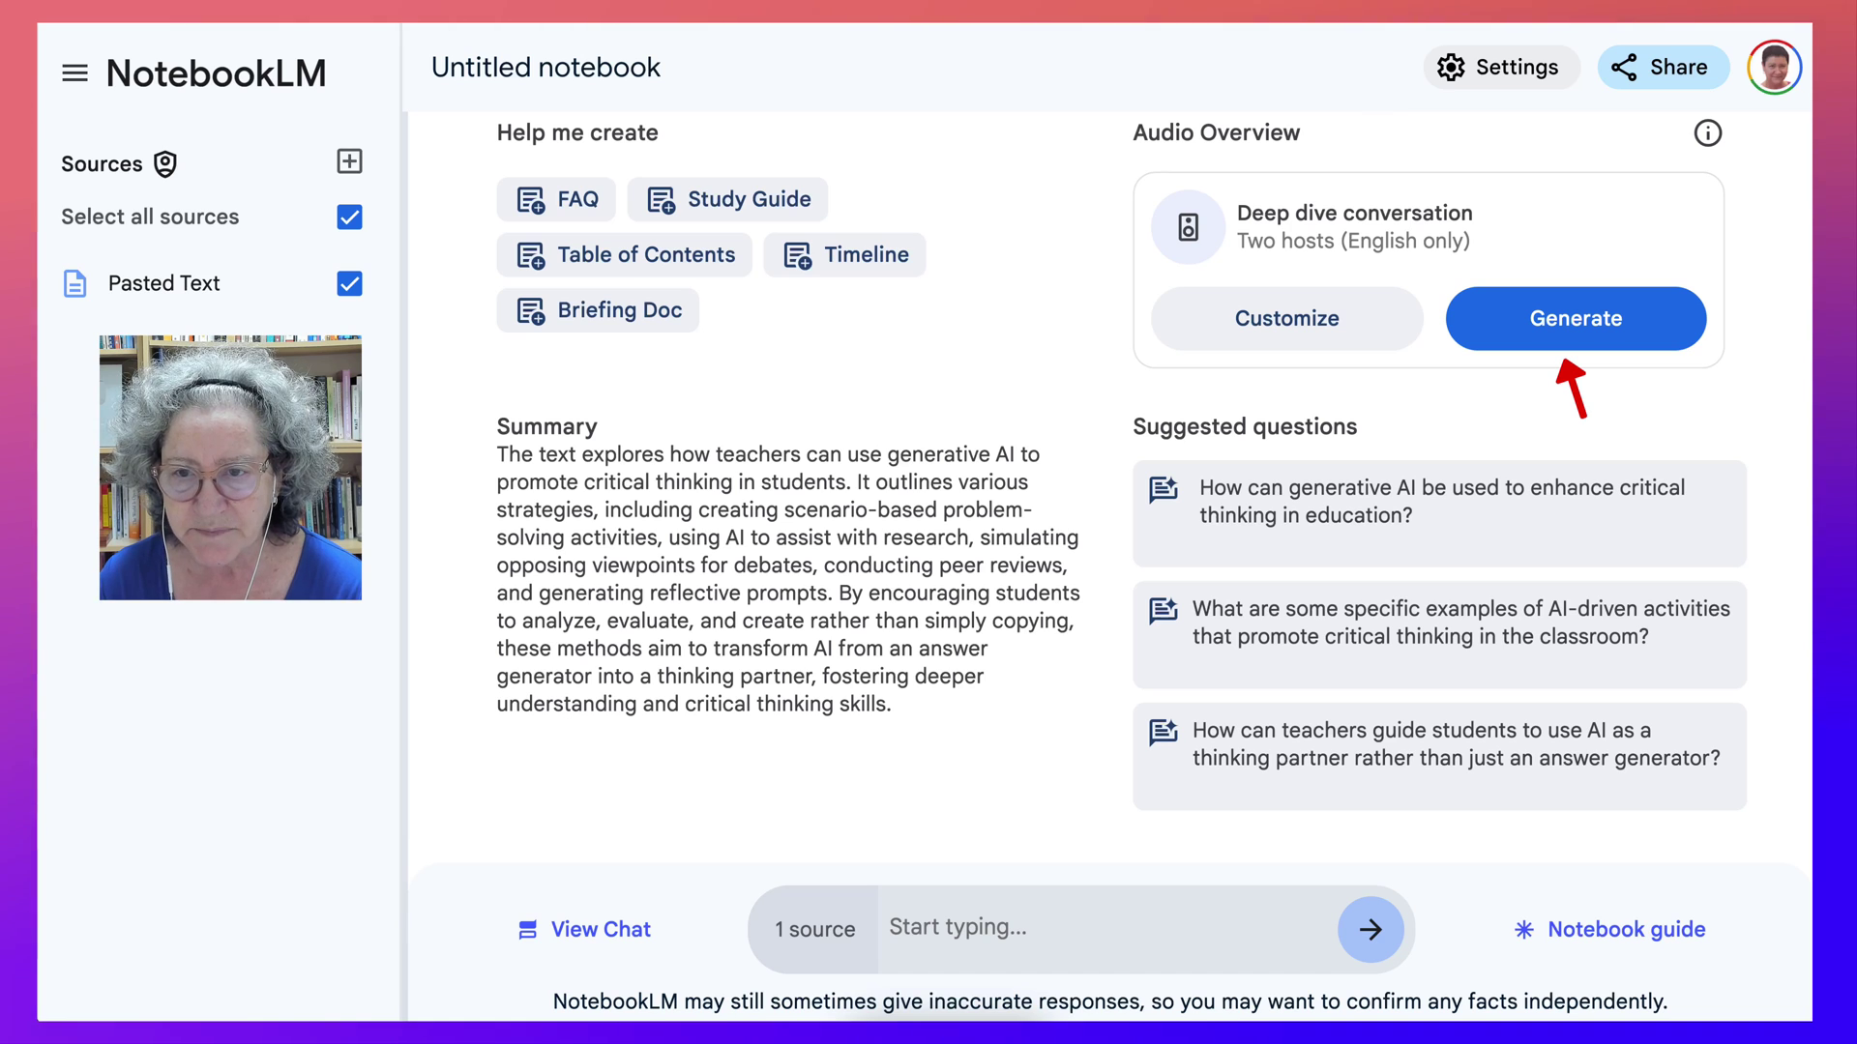
Customize the Audio Overview with a focus note naming the author by full name, and generate the deep dive conversation.
{"action": "left_click", "coordinate": [1286, 318]}
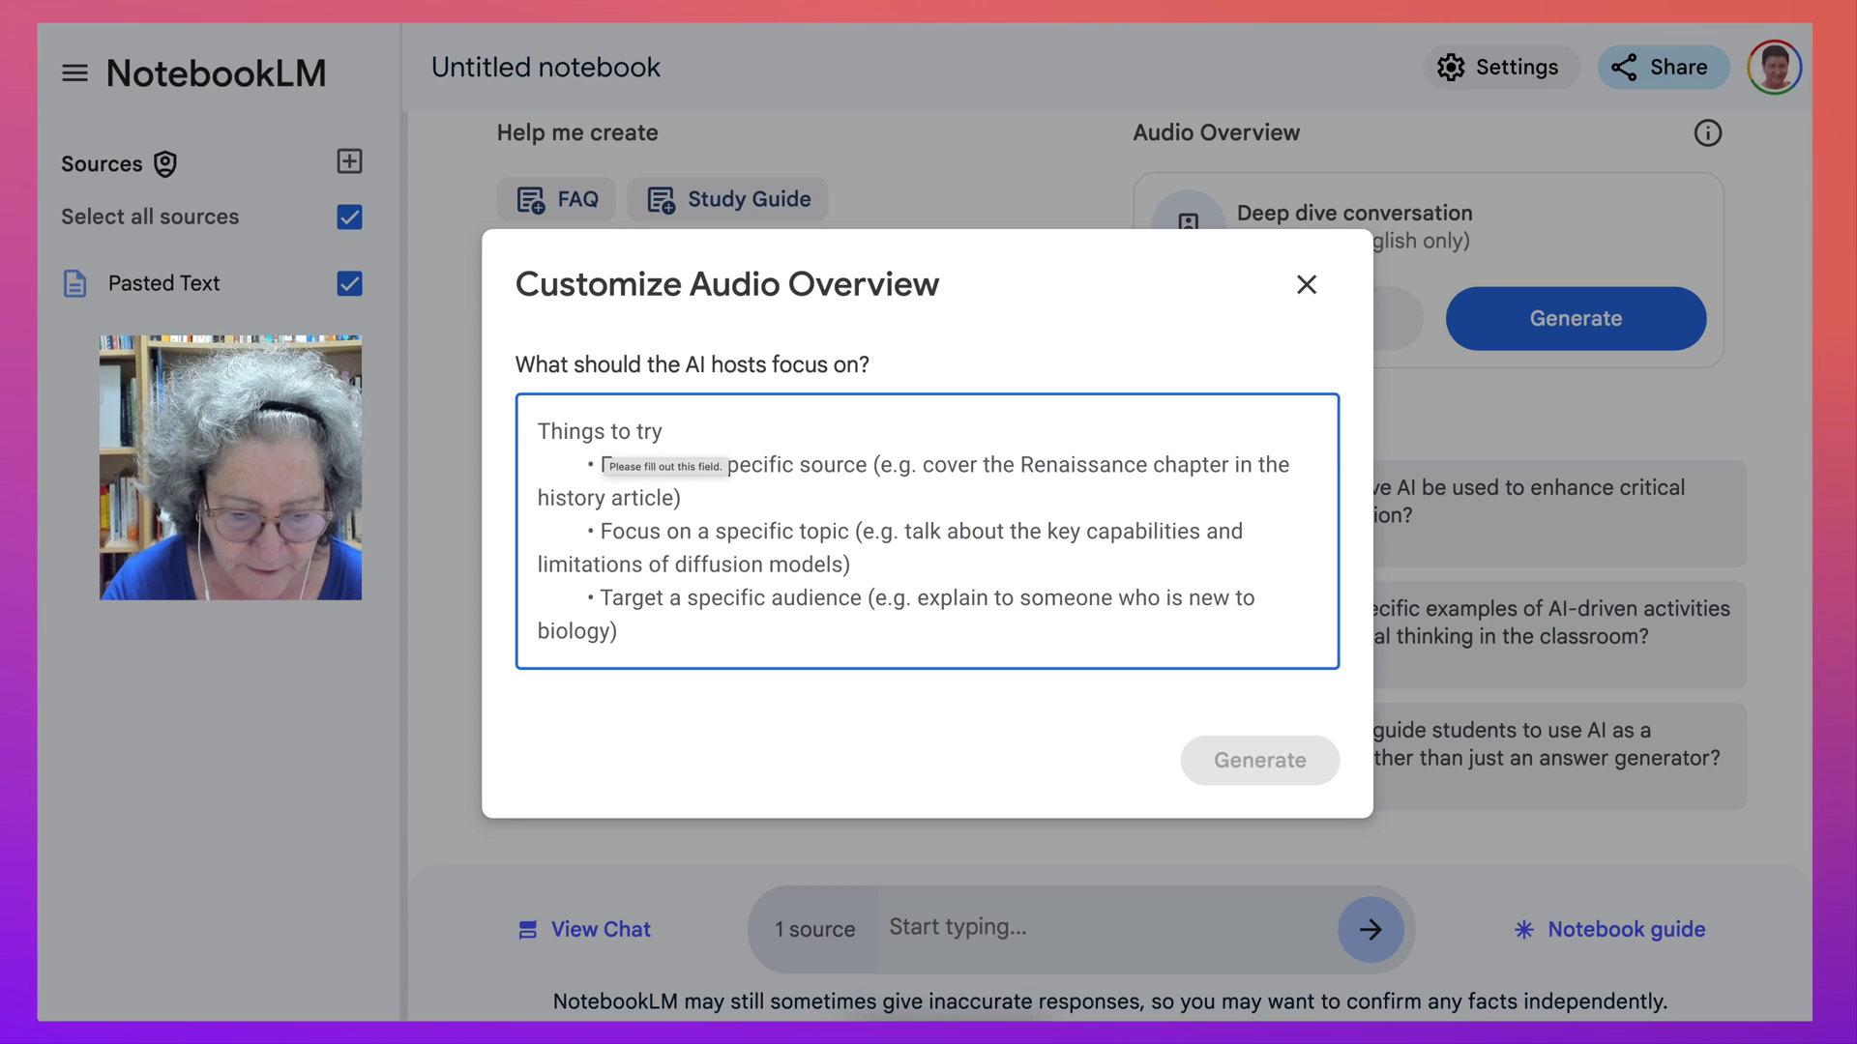
{"action": "type", "text": "Nellie "}
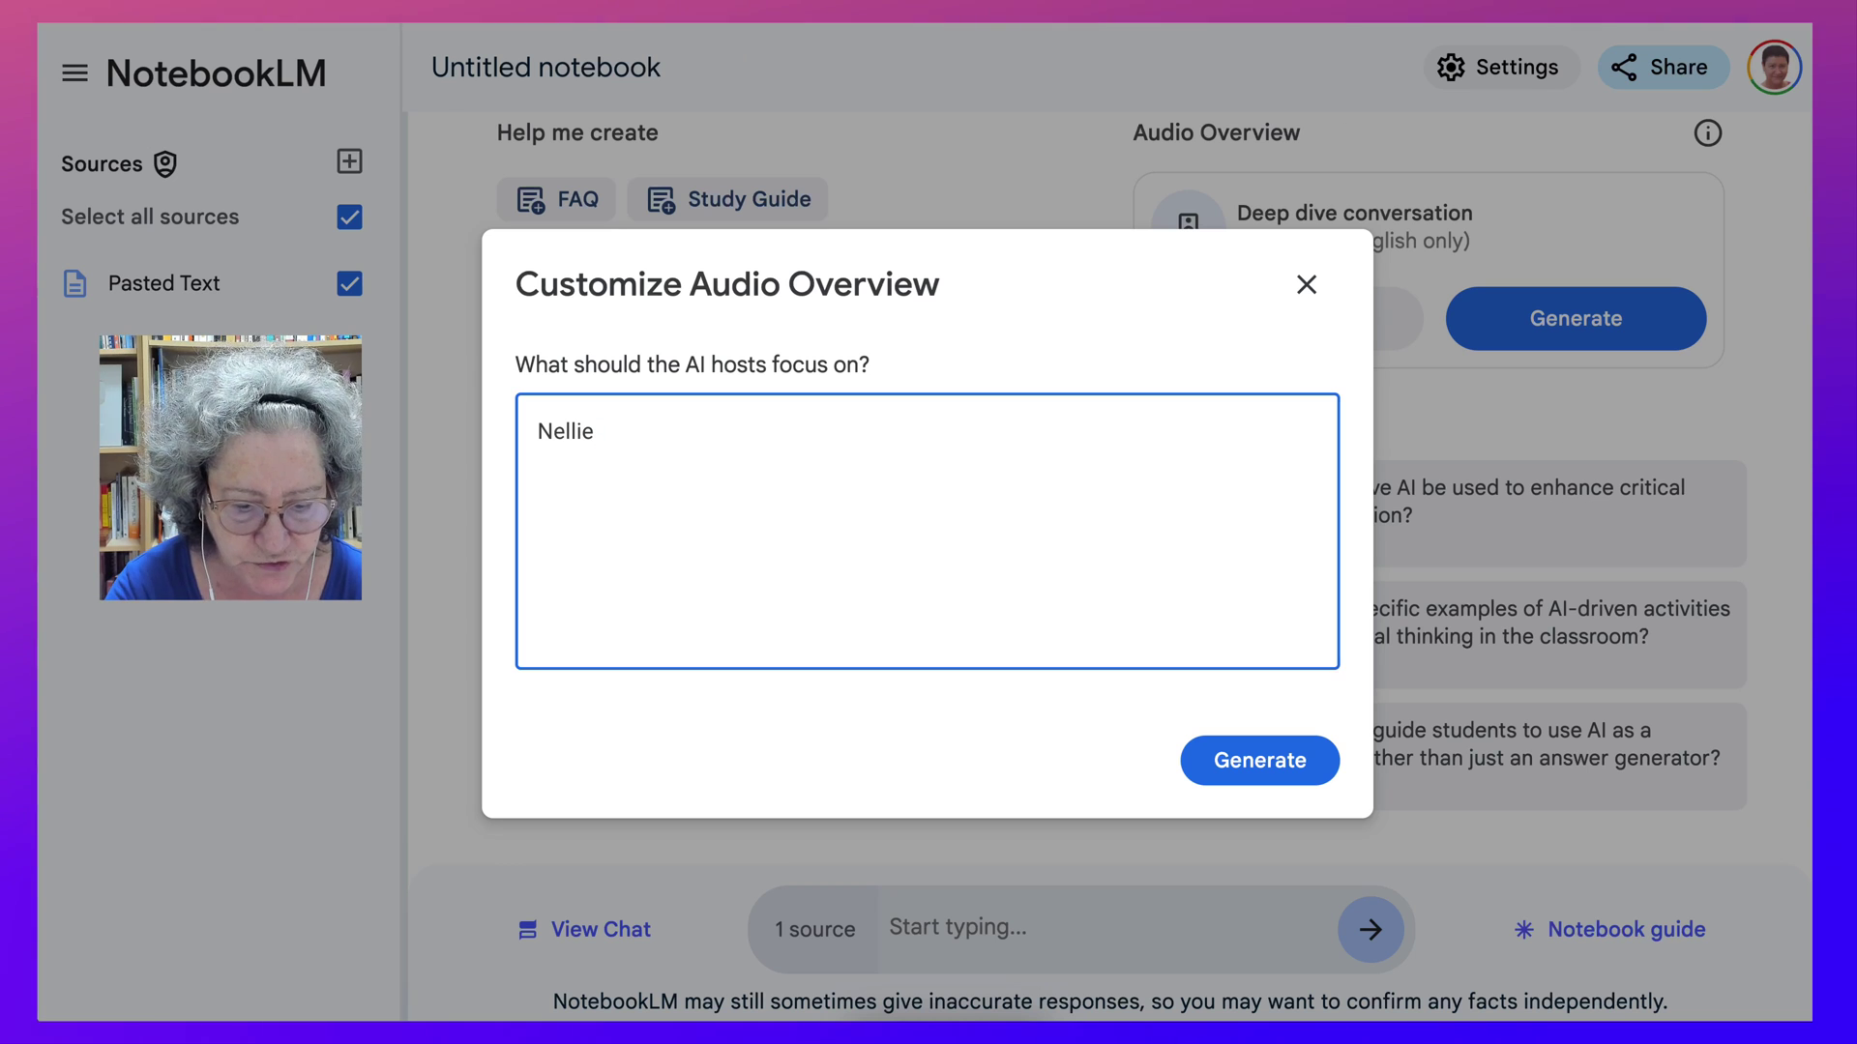
{"action": "type", "text": "Deutsch is"}
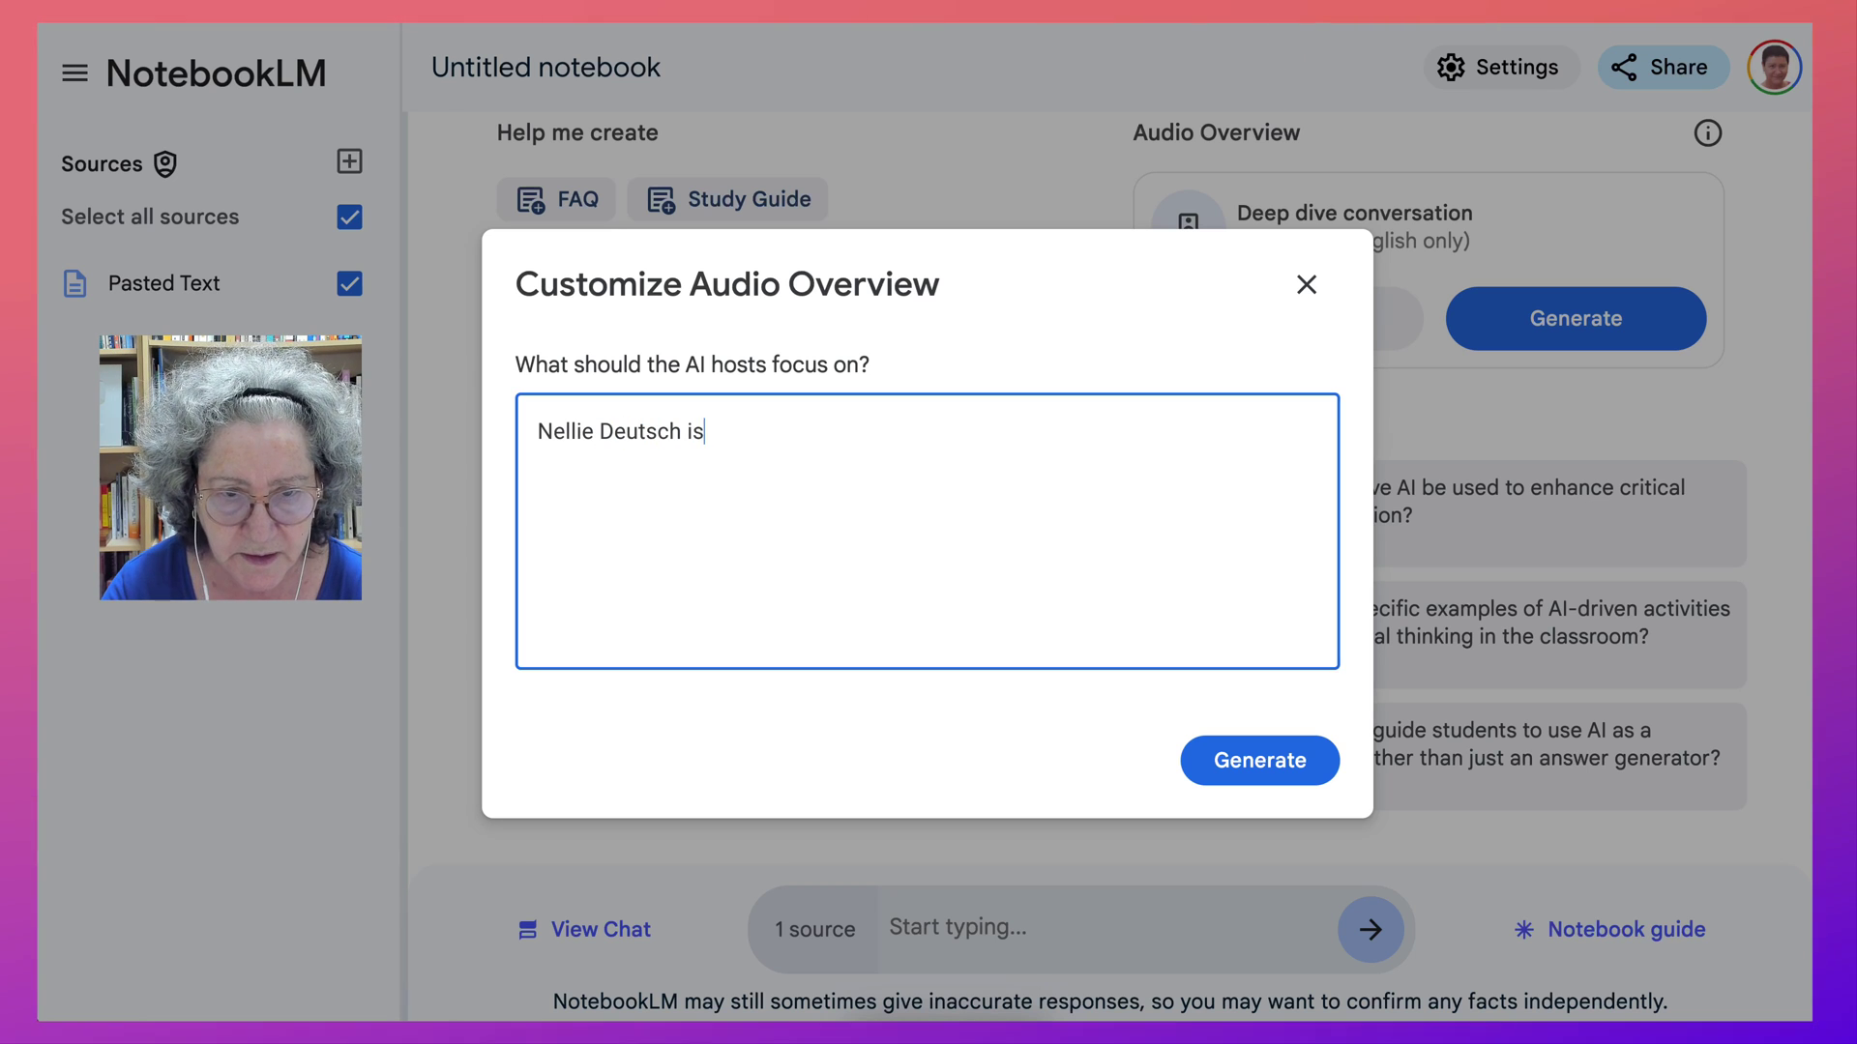
{"action": "type", "text": " the author."}
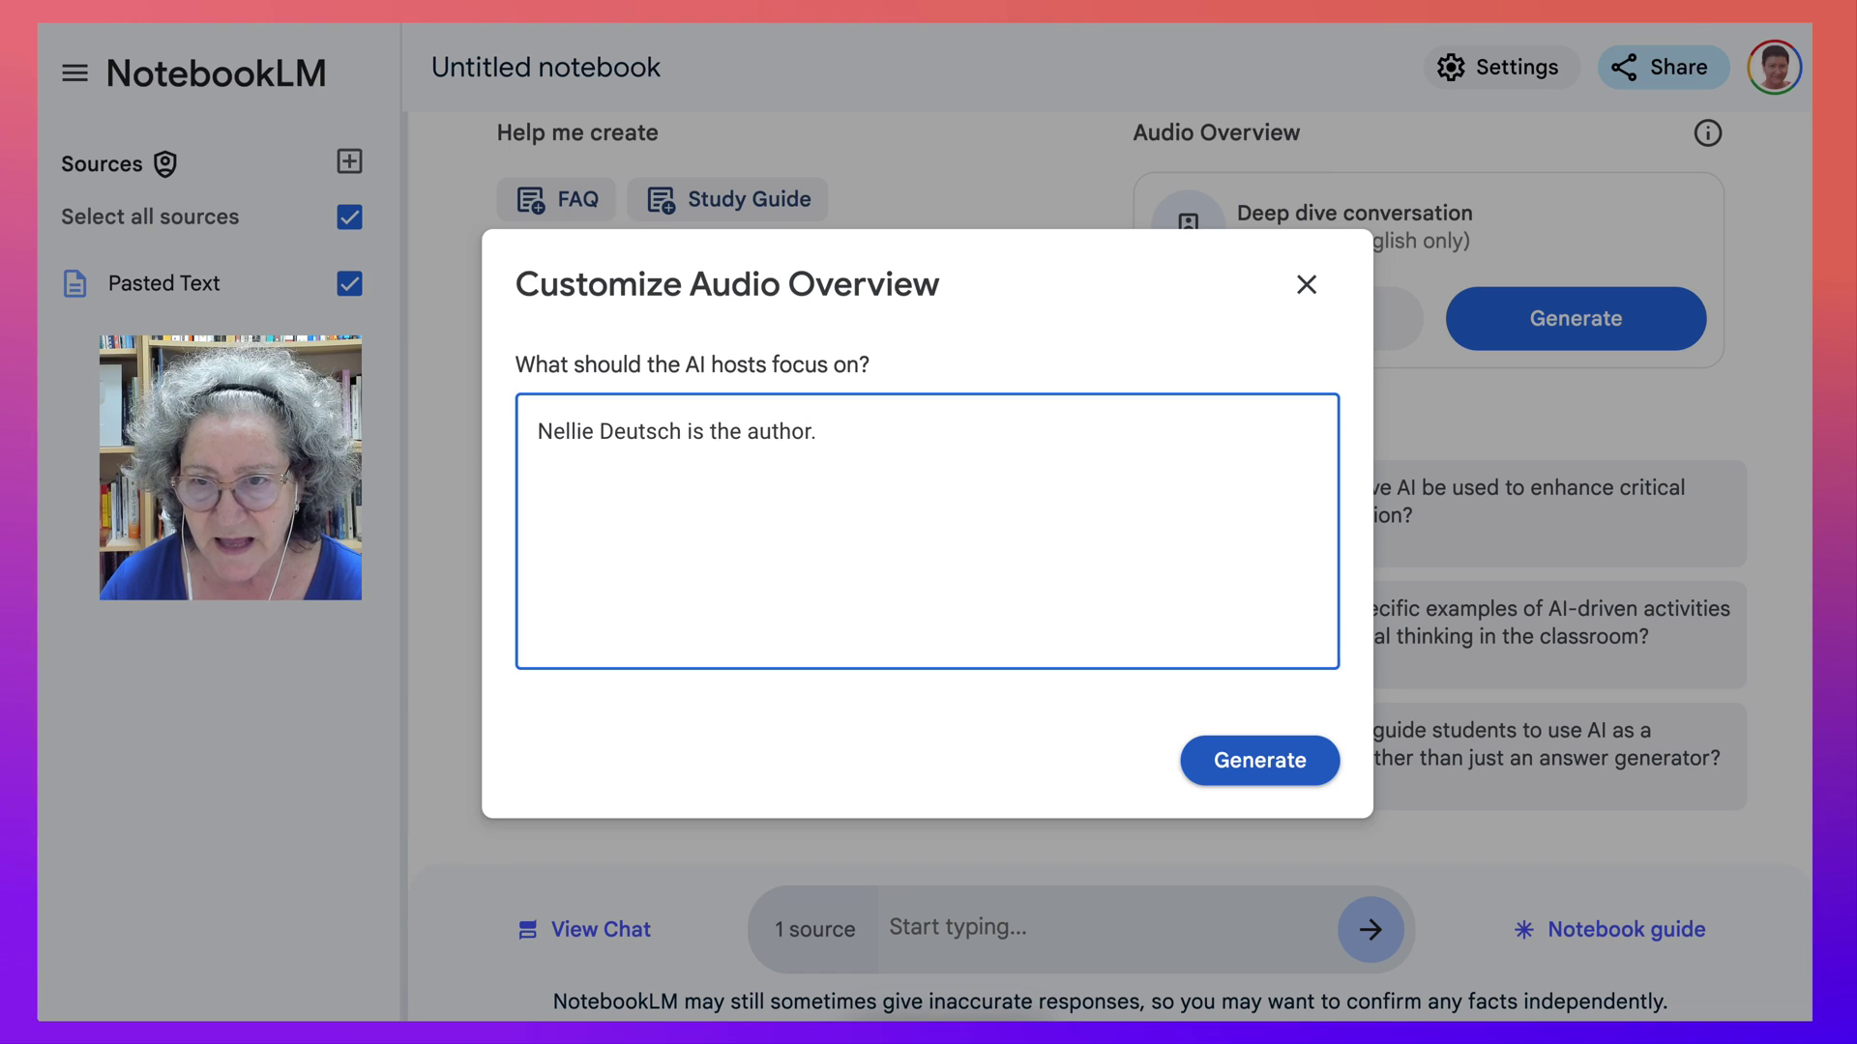
{"action": "left_click", "coordinate": [1259, 760]}
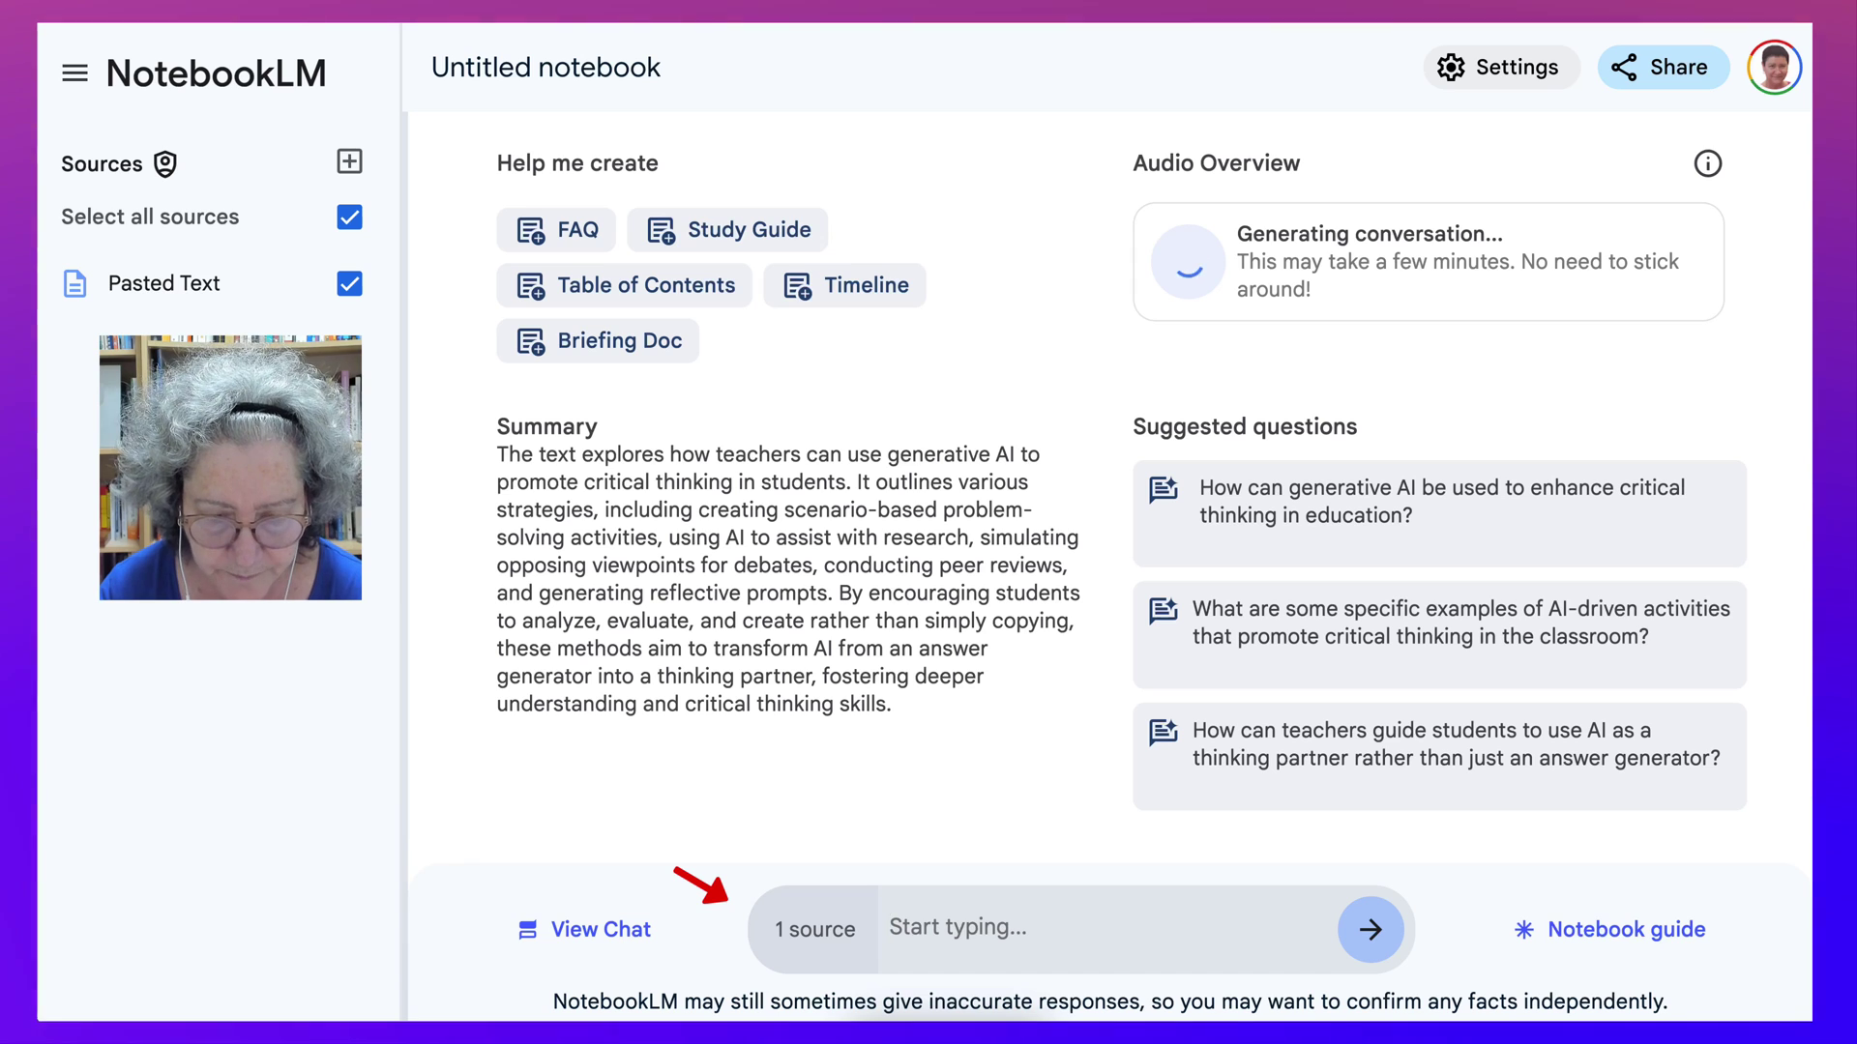
Ask the notebook chat "how can teacher ensure that students are not just copying info.".
{"action": "type", "text": "O"}
{"action": "key", "text": "BackSpace"}
{"action": "type", "text": "ho"}
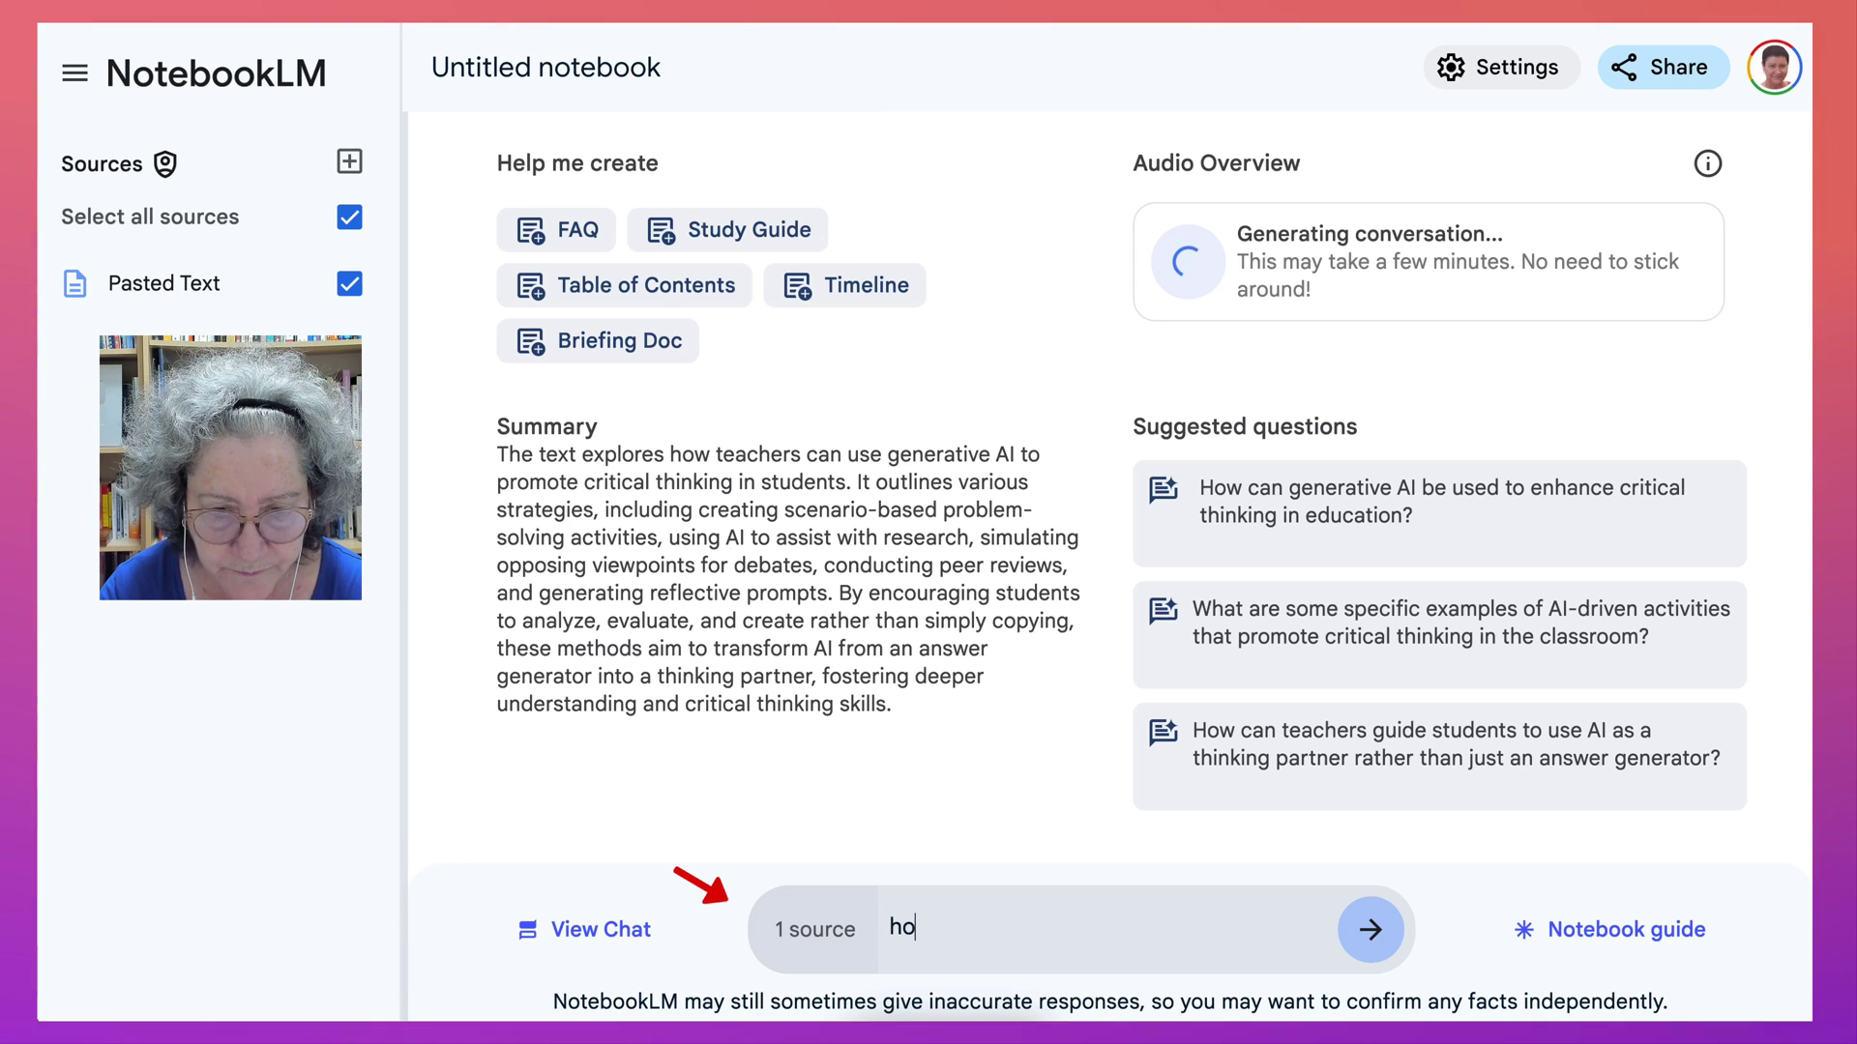
{"action": "type", "text": "w can teacher"}
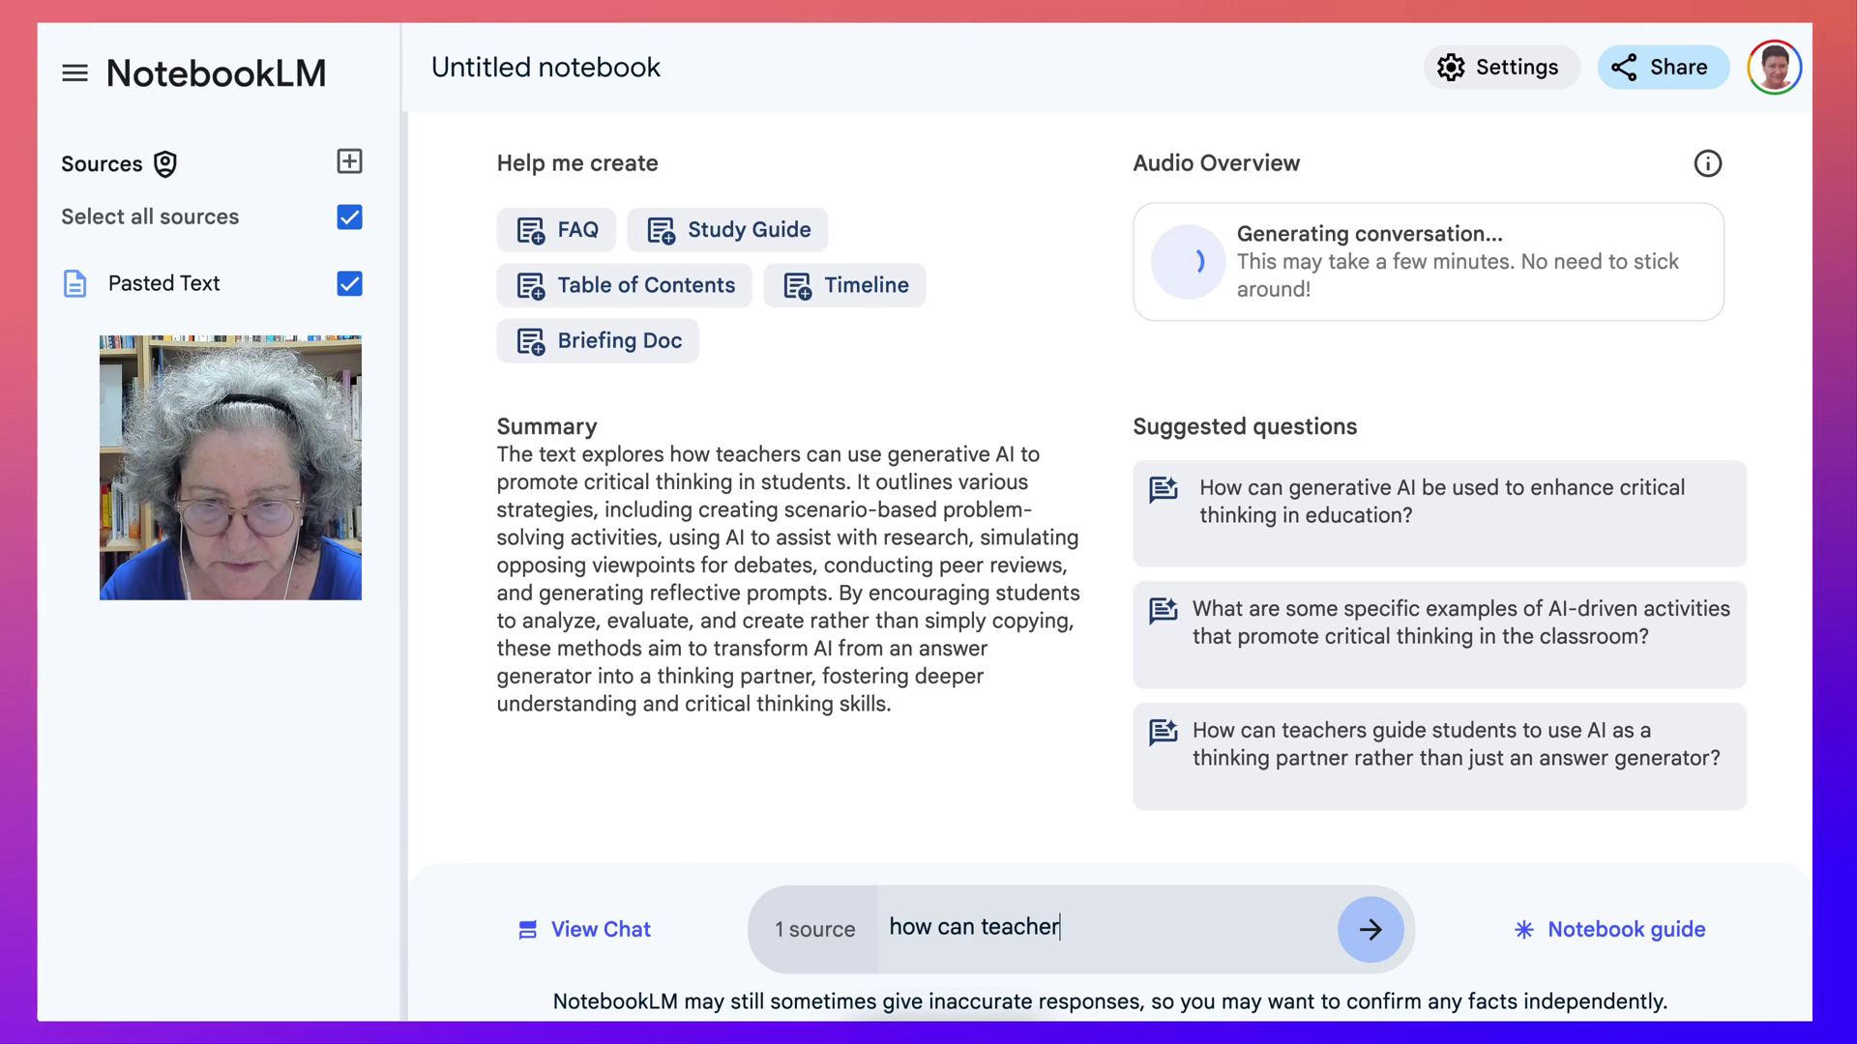
{"action": "type", "text": " ensure that students"}
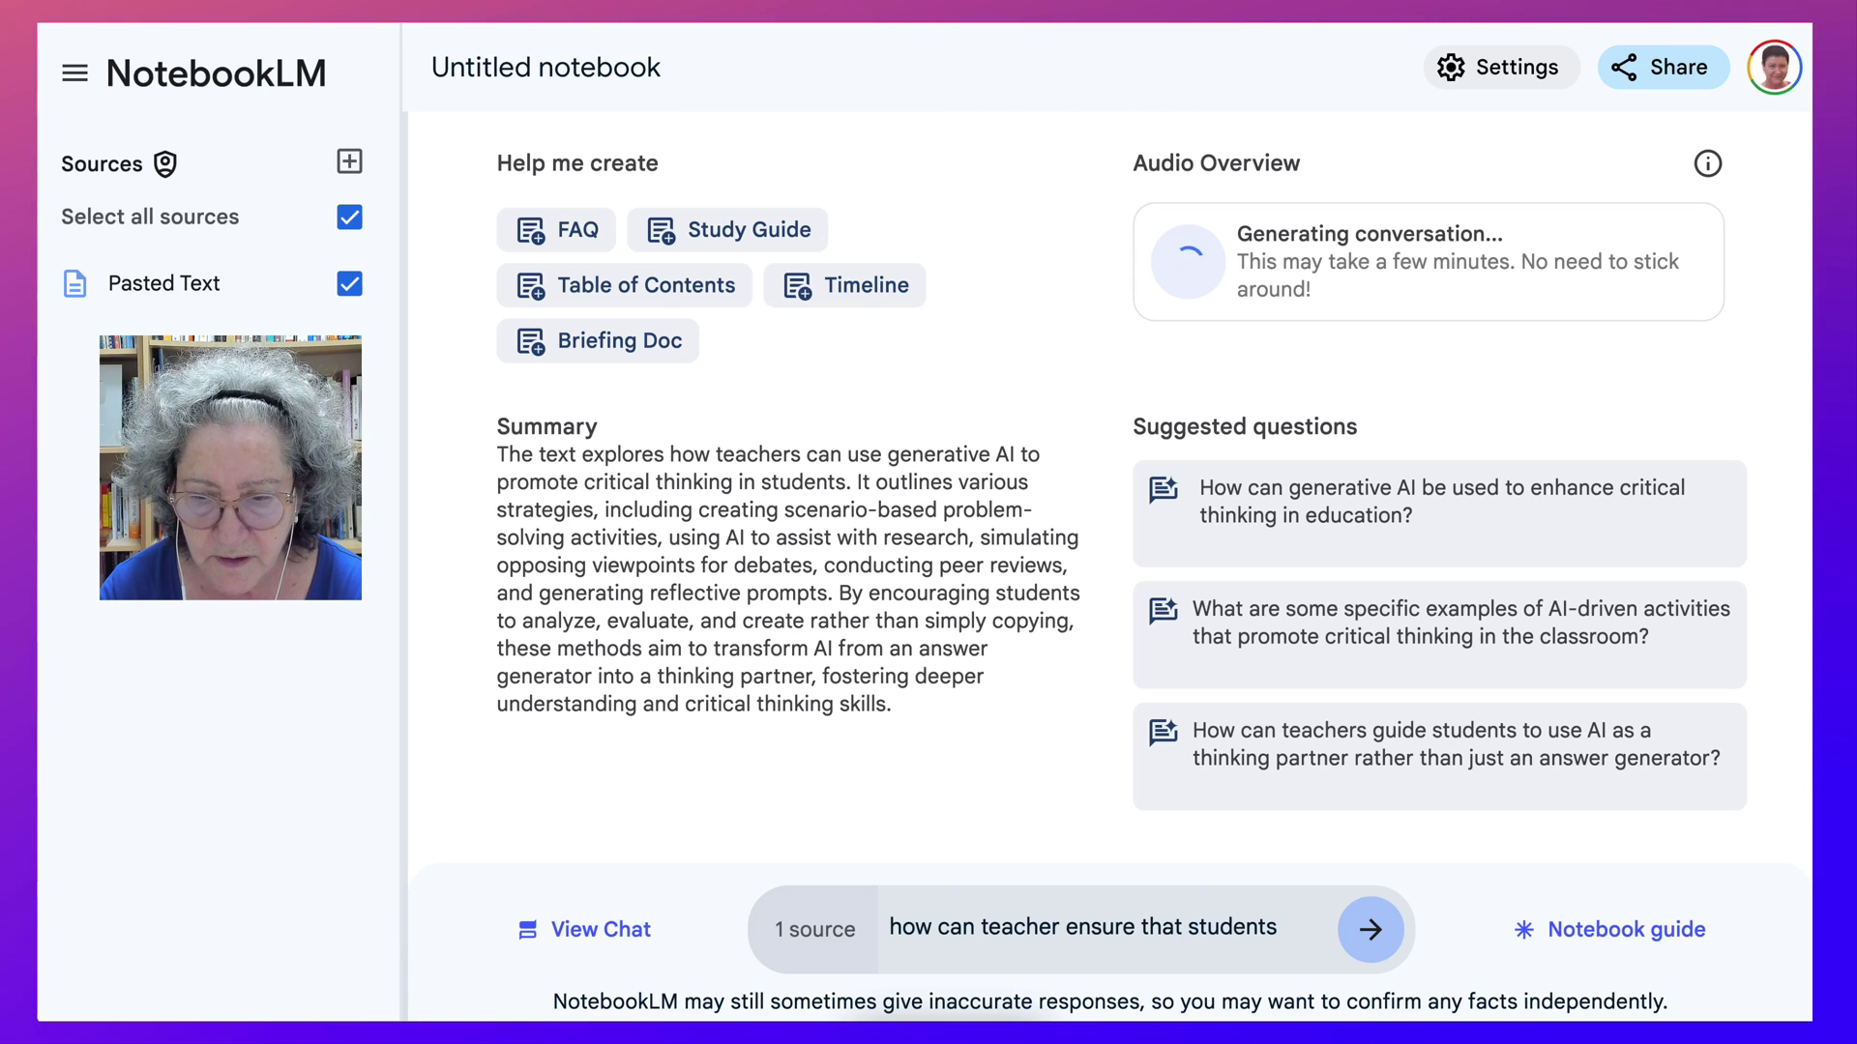
{"action": "type", "text": " are not jus"}
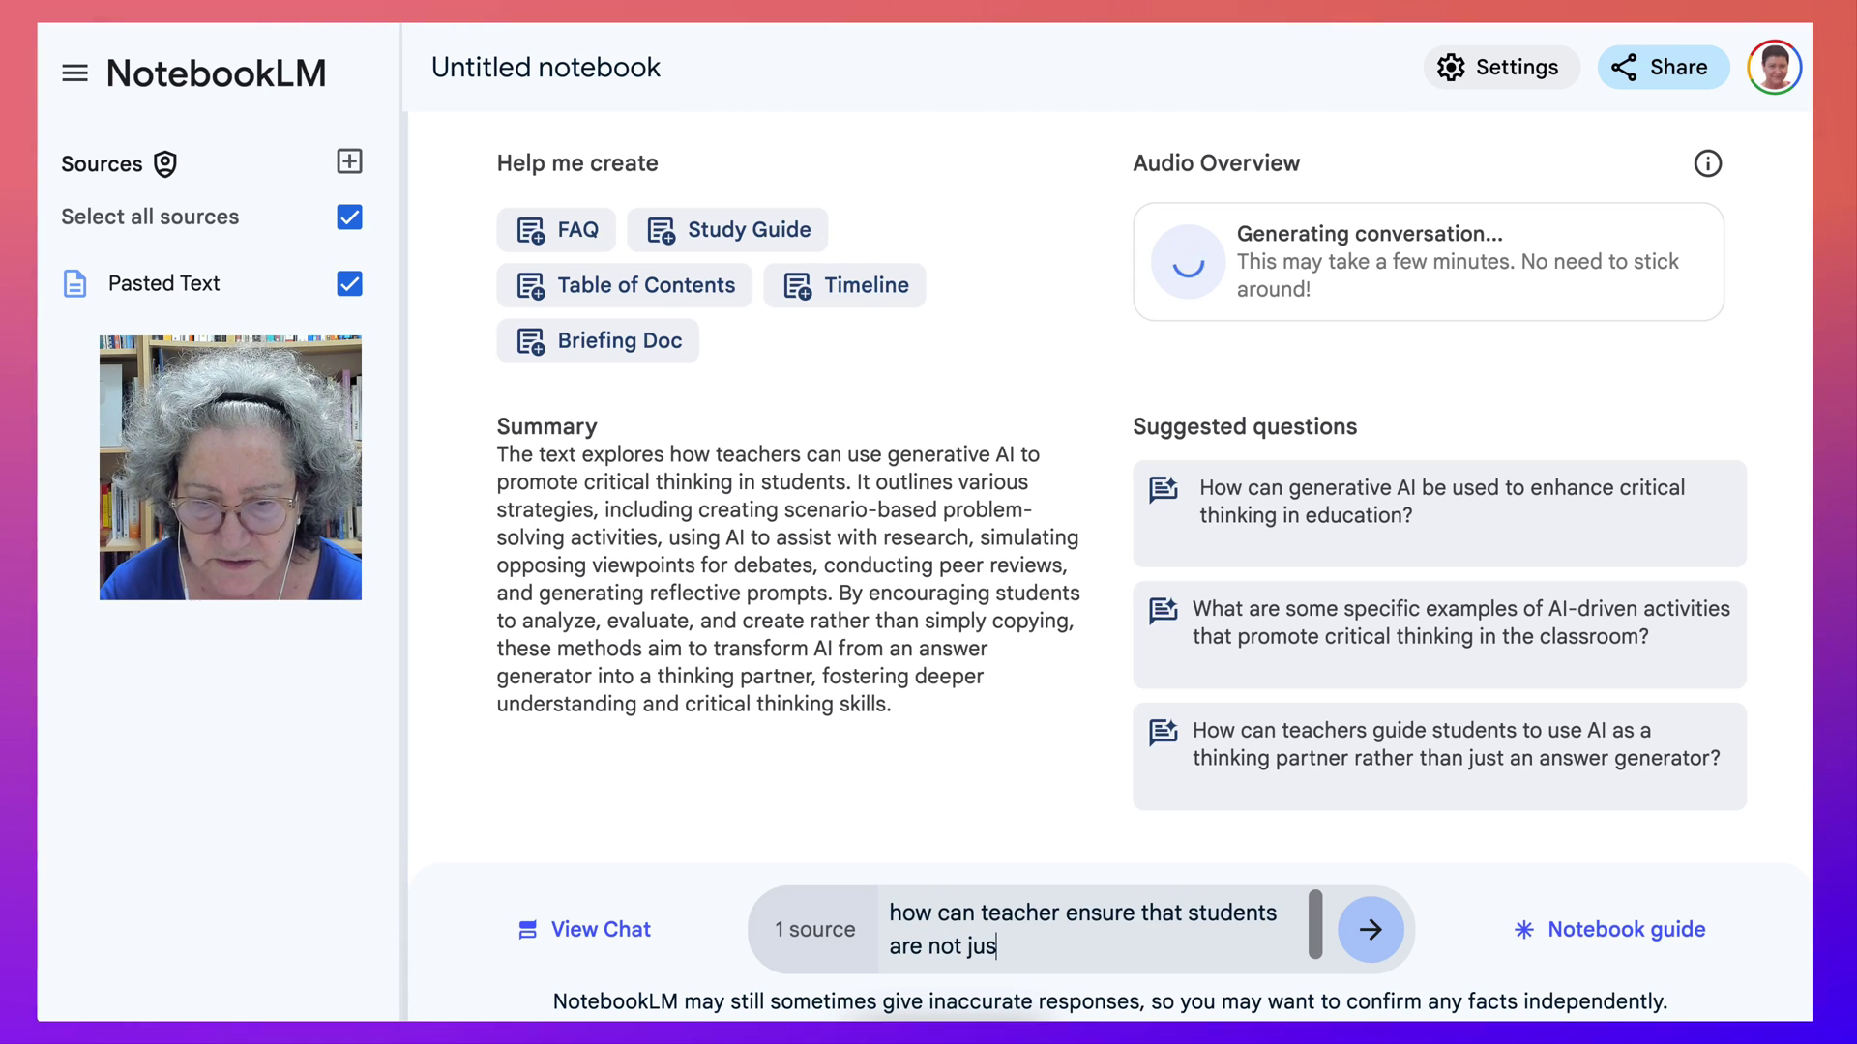
{"action": "type", "text": "t copying info."}
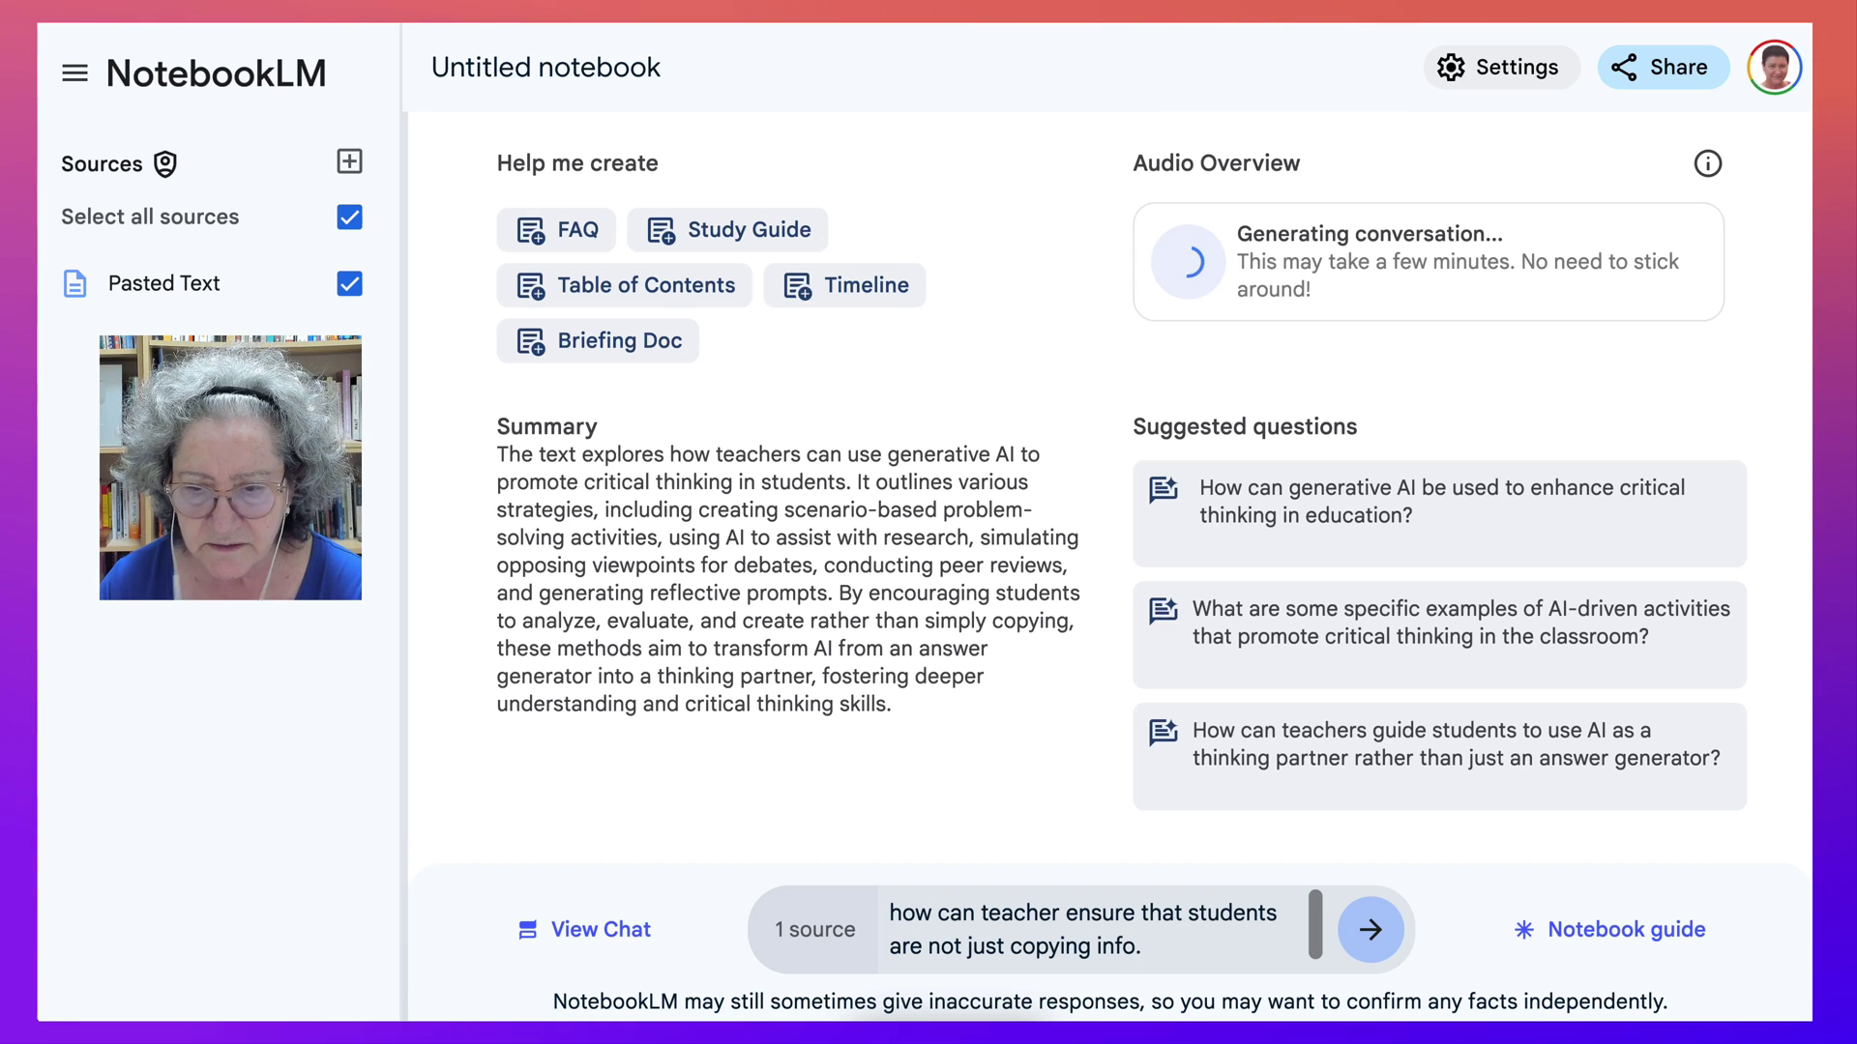
{"action": "key", "text": "Return"}
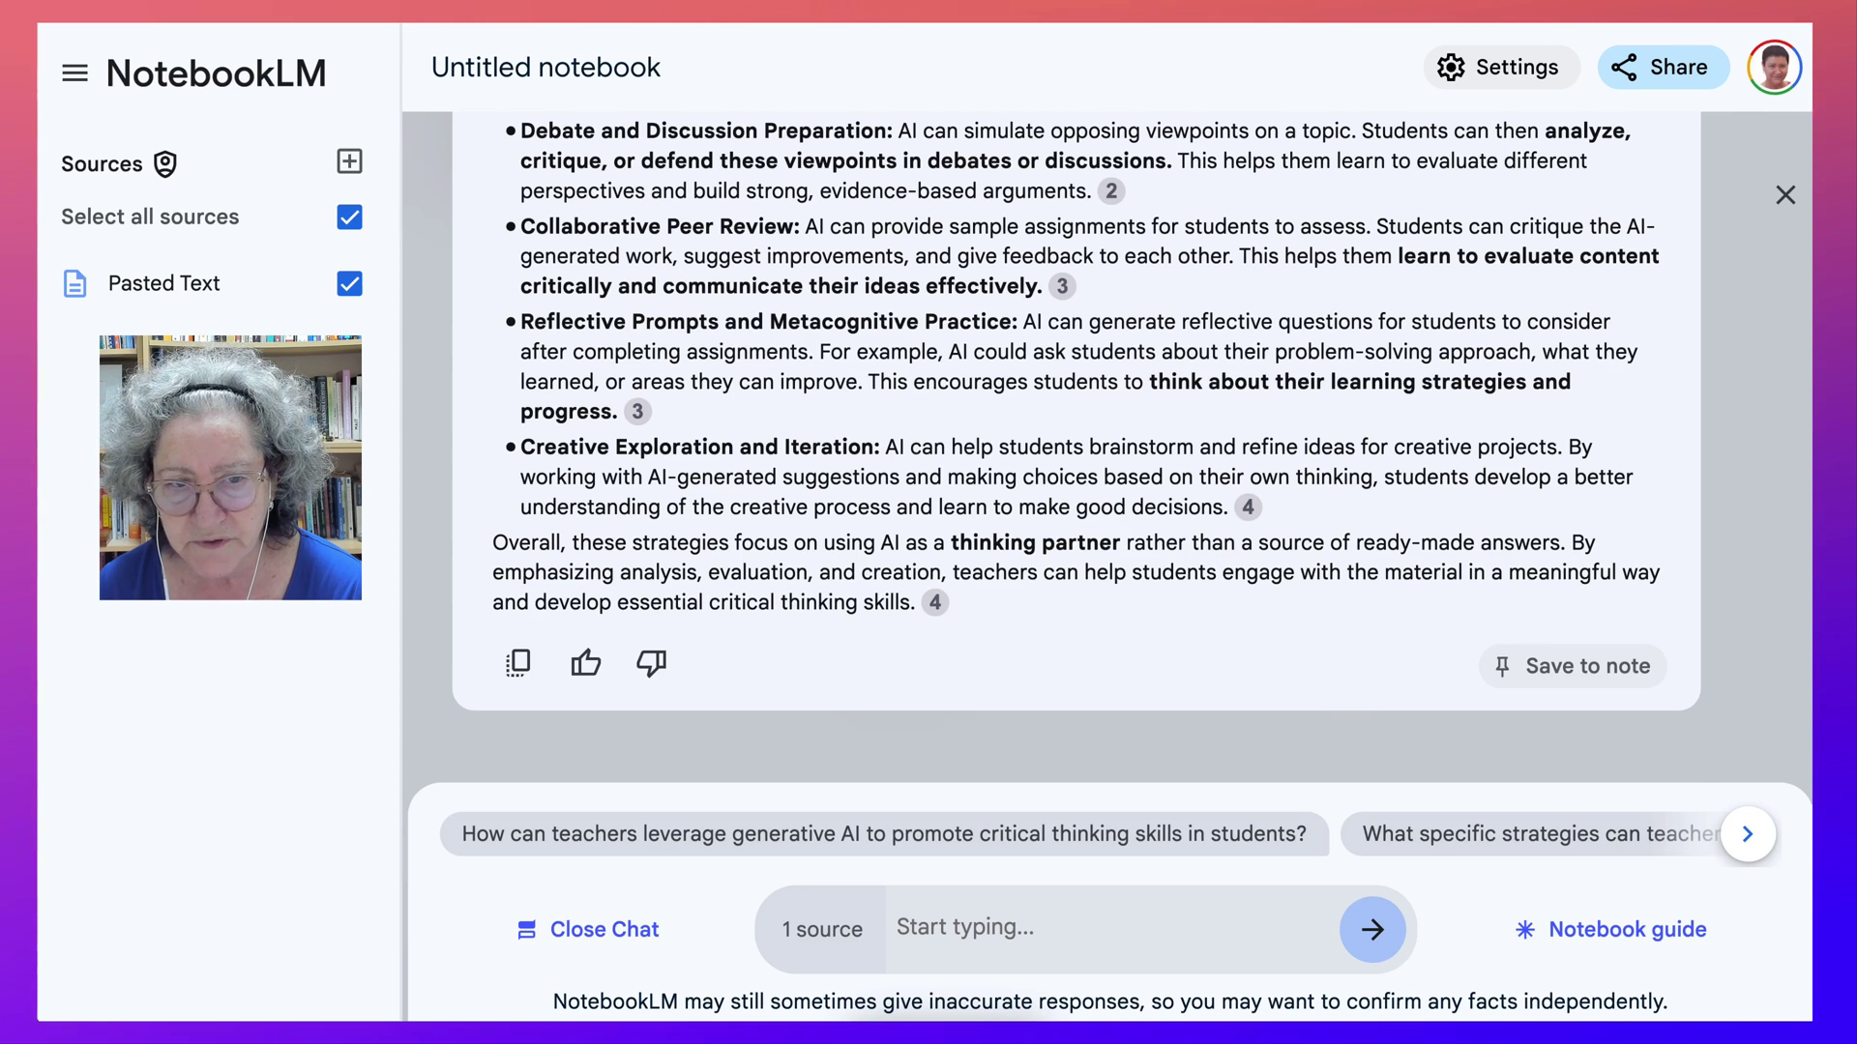
Review the chat answer about students not just copying information and save it as a note.
{"action": "scroll", "coordinate": [1076, 444], "scroll_direction": "up", "scroll_amount": 5}
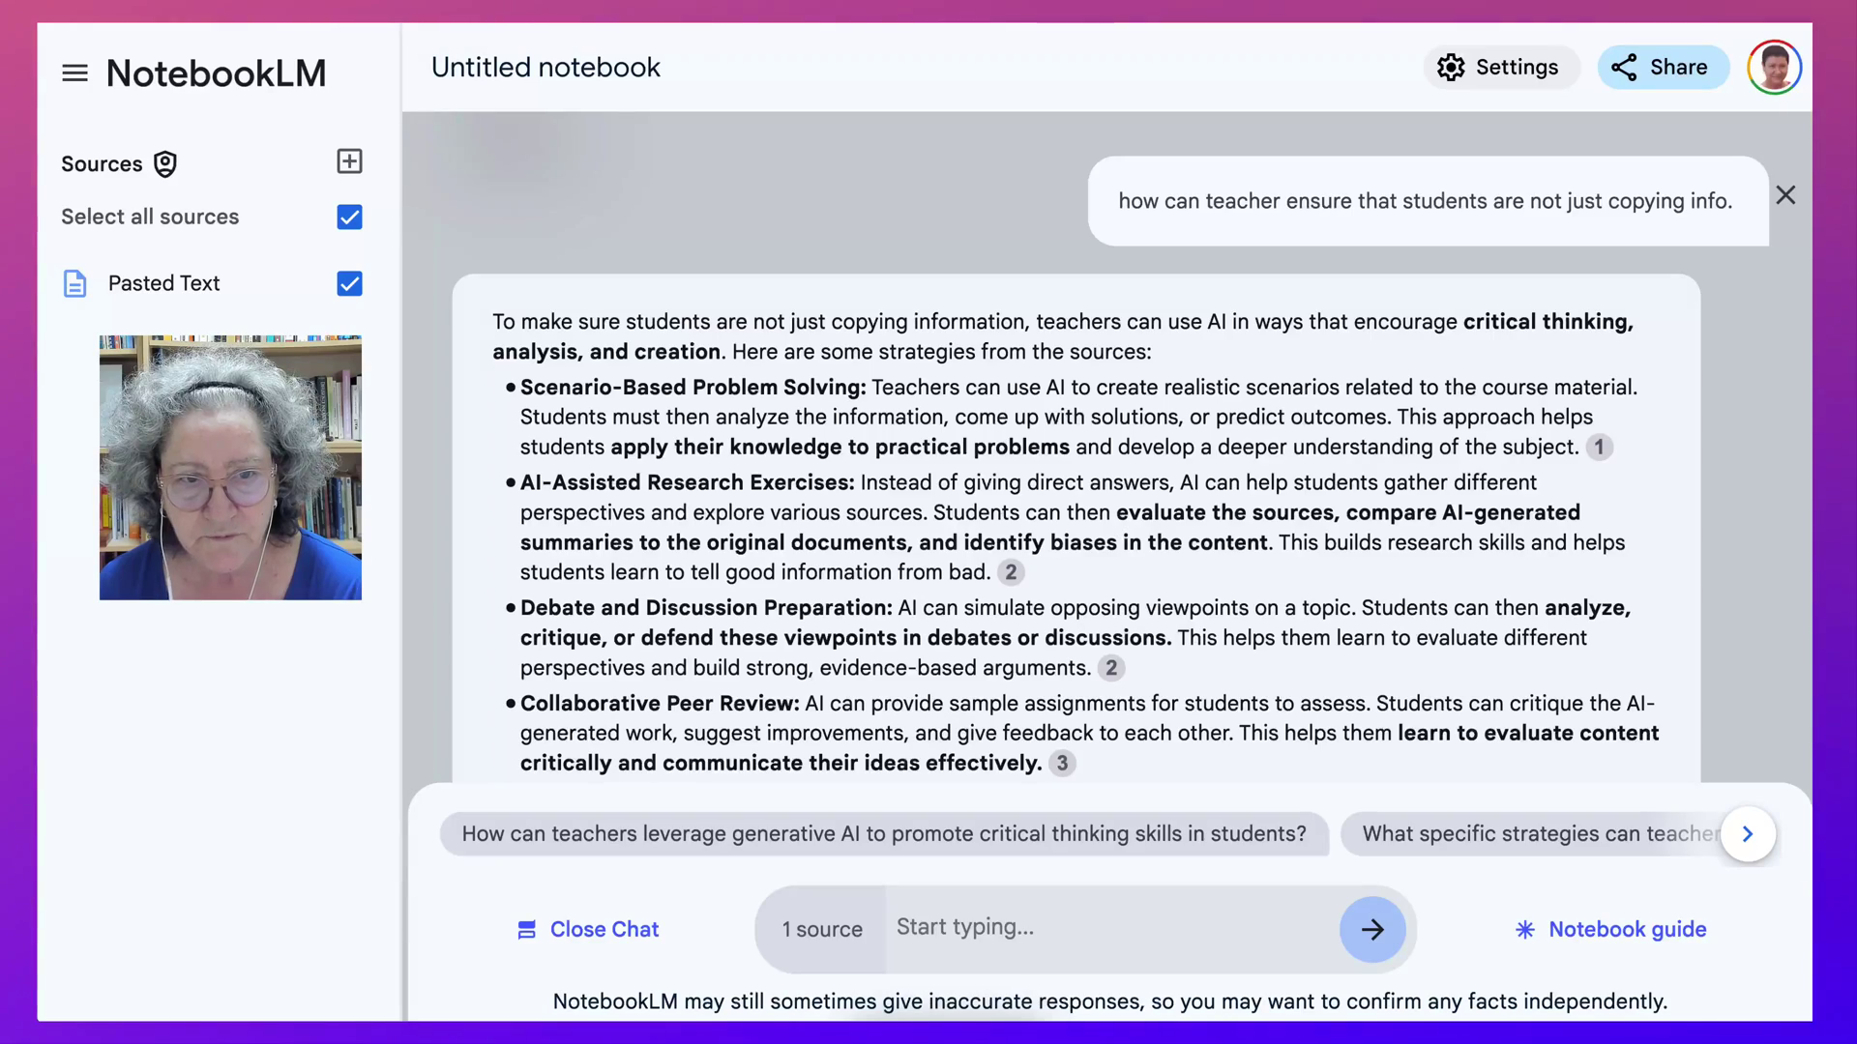
{"action": "scroll", "coordinate": [1075, 445], "scroll_direction": "down", "scroll_amount": 5}
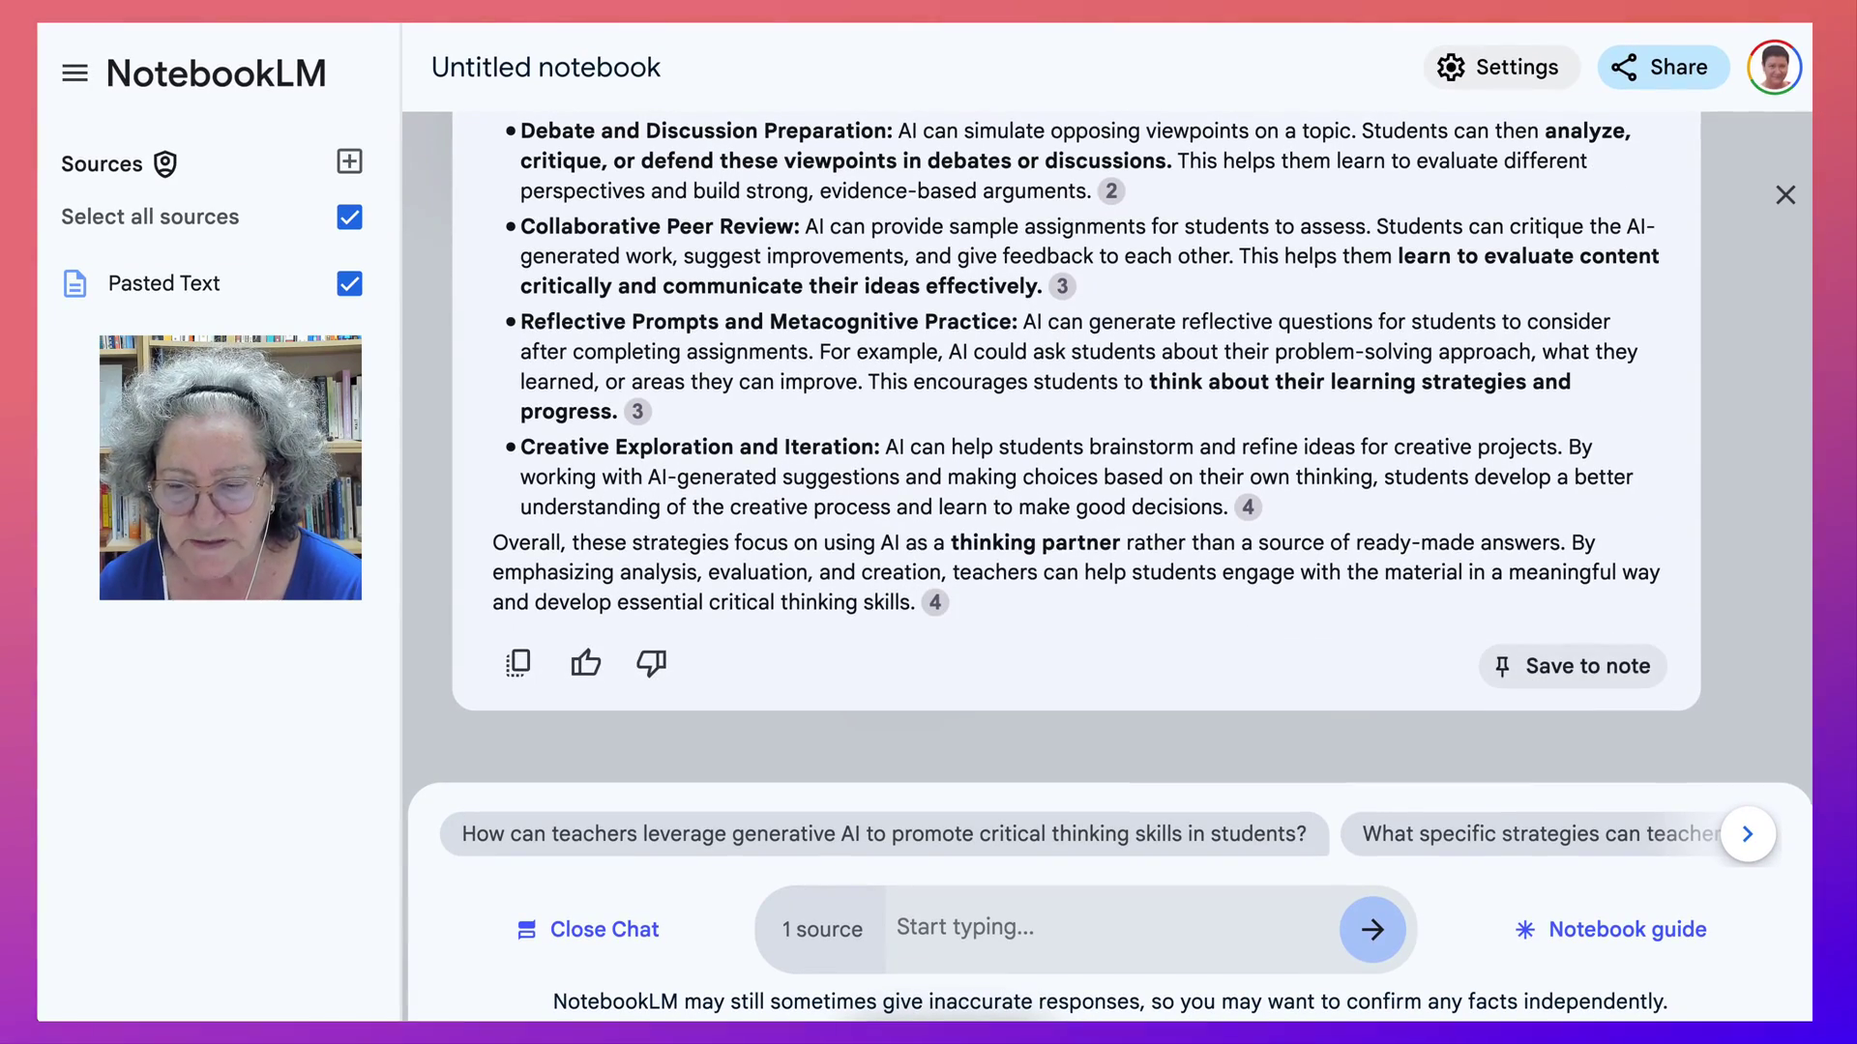
{"action": "left_click", "coordinate": [1572, 667]}
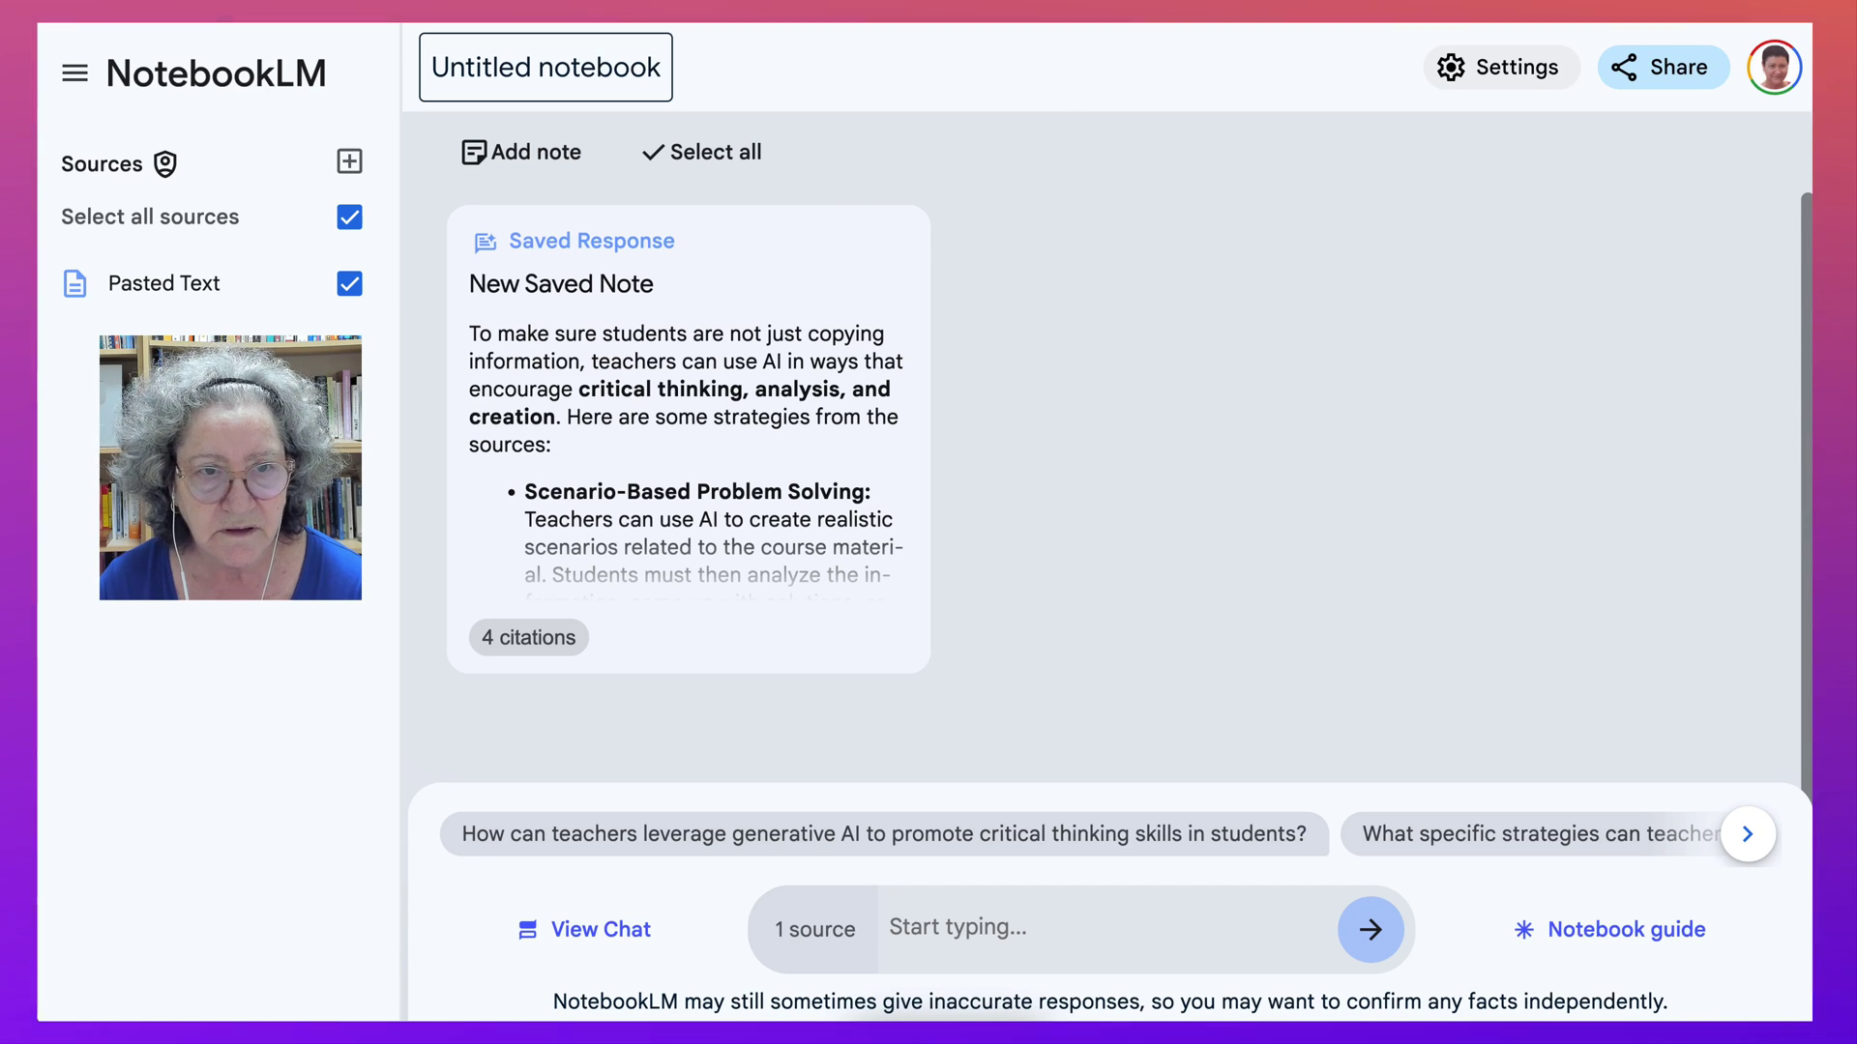
Rename the untitled notebook as "AI for Students".
{"action": "left_click", "coordinate": [544, 66]}
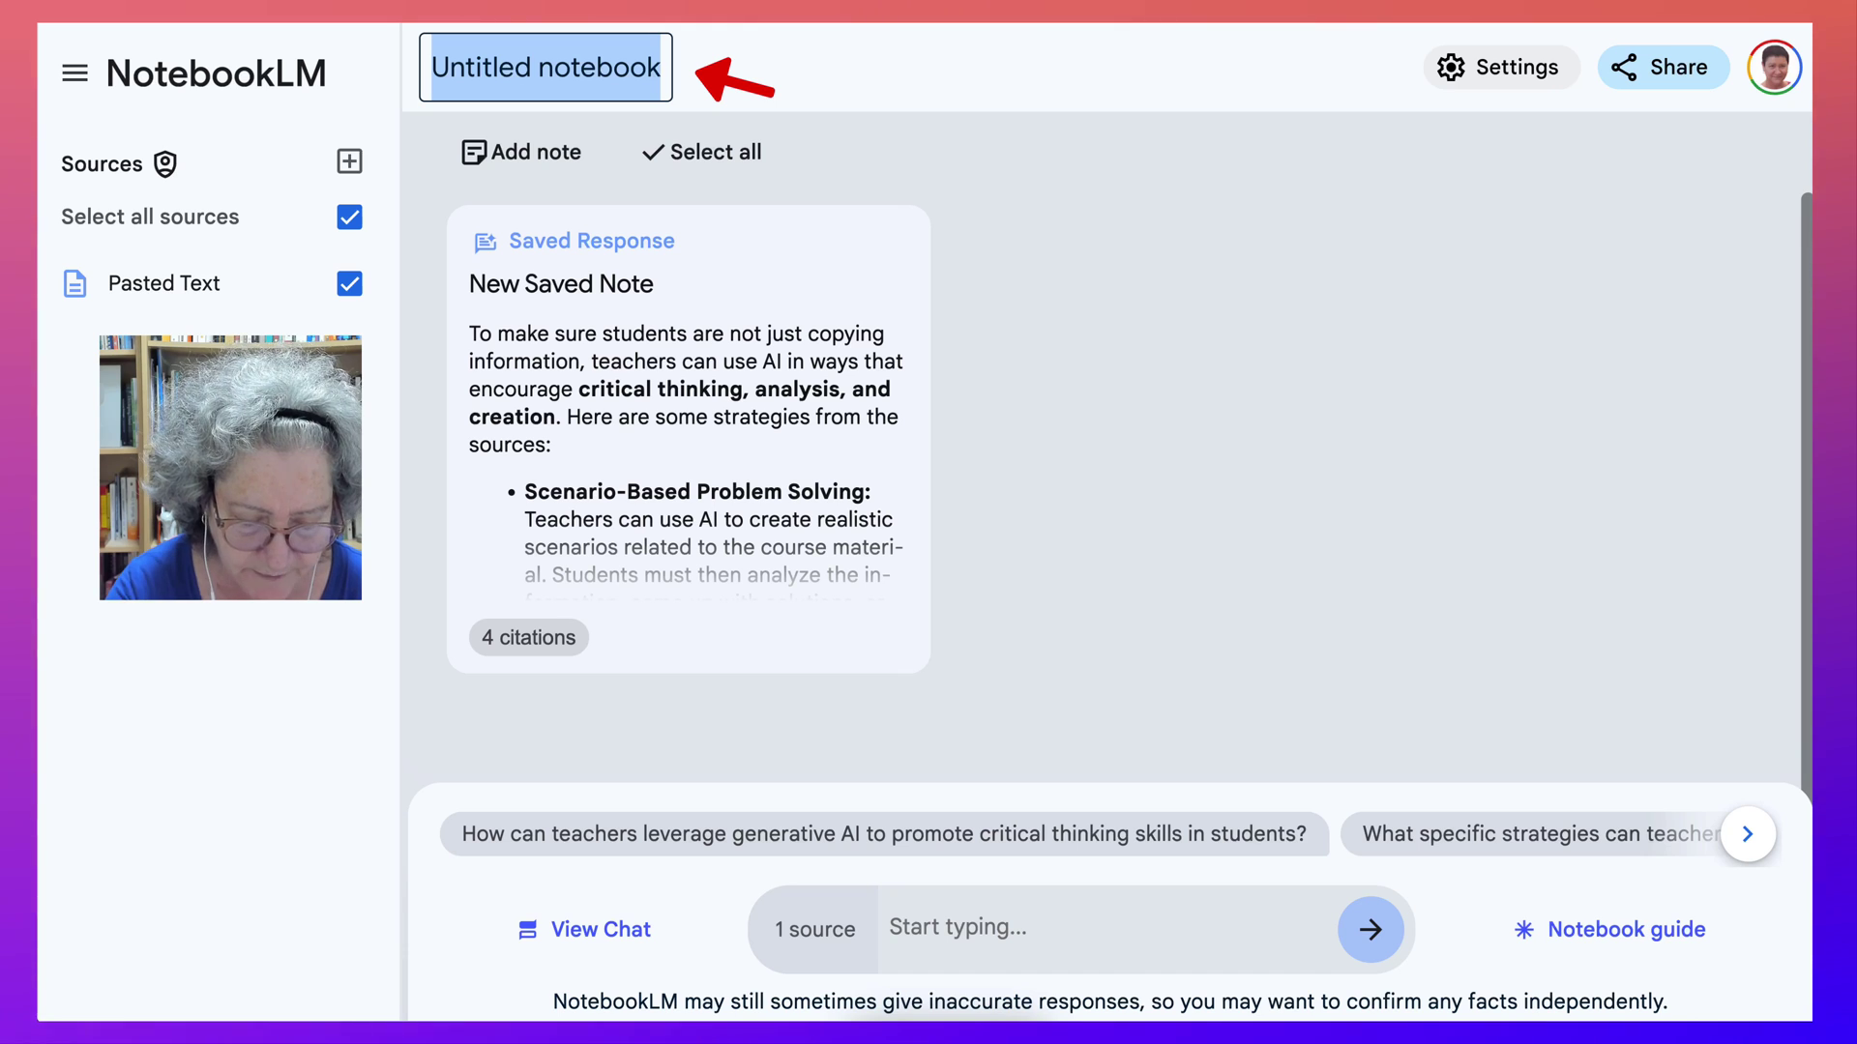
{"action": "type", "text": "AI for"}
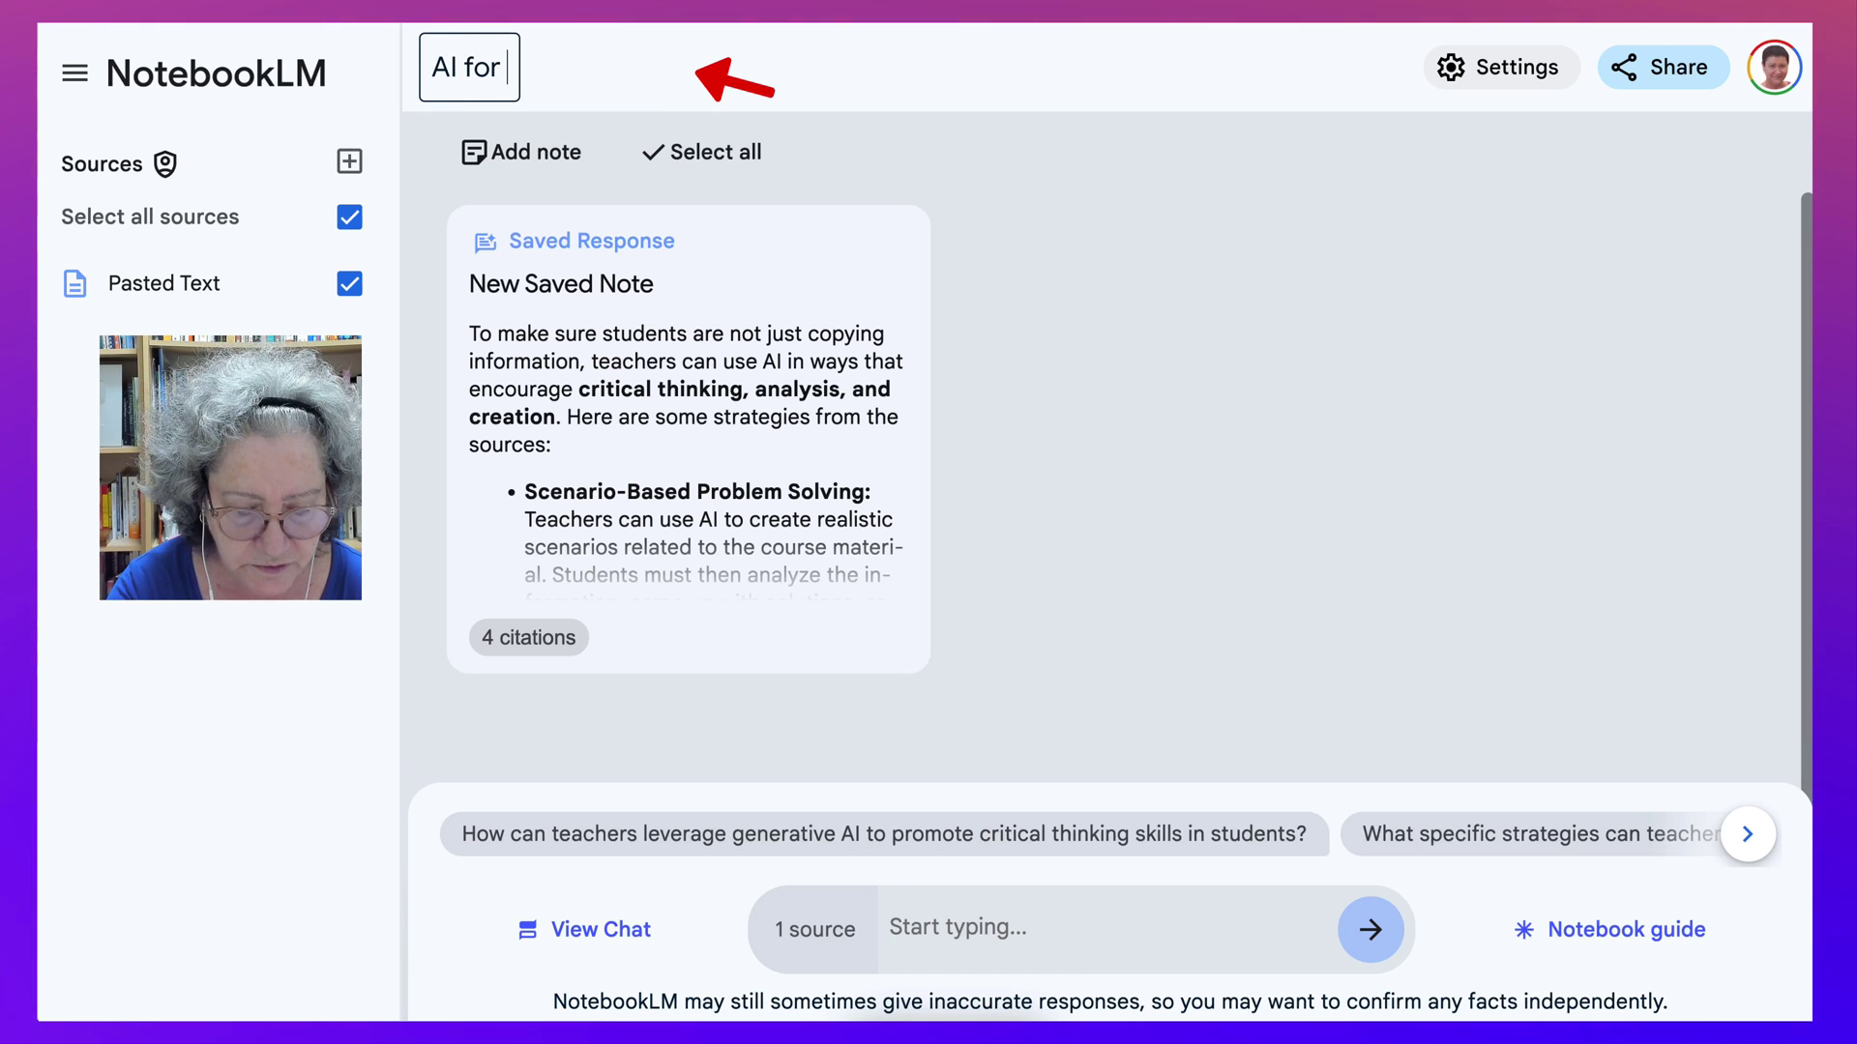
{"action": "type", "text": " Students"}
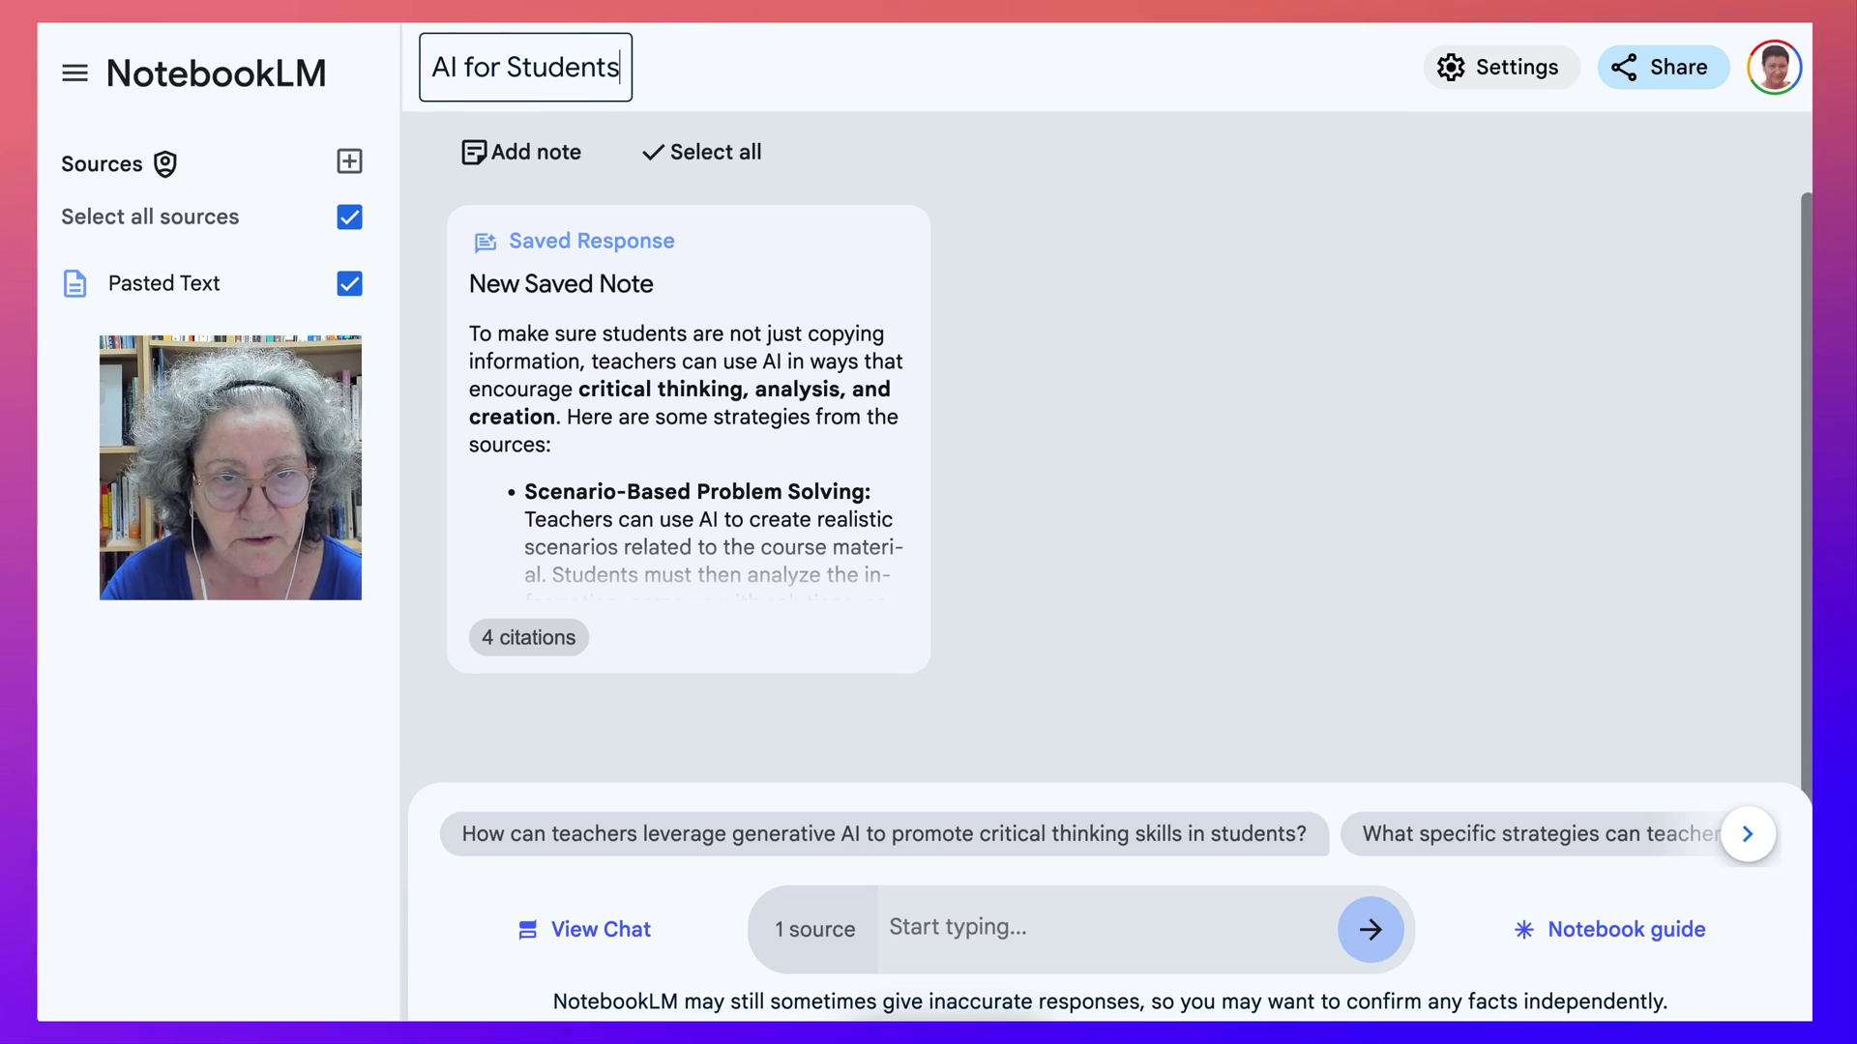
Expand the list of citations on the saved response note.
{"action": "scroll", "coordinate": [688, 438], "scroll_direction": "down", "scroll_amount": 1}
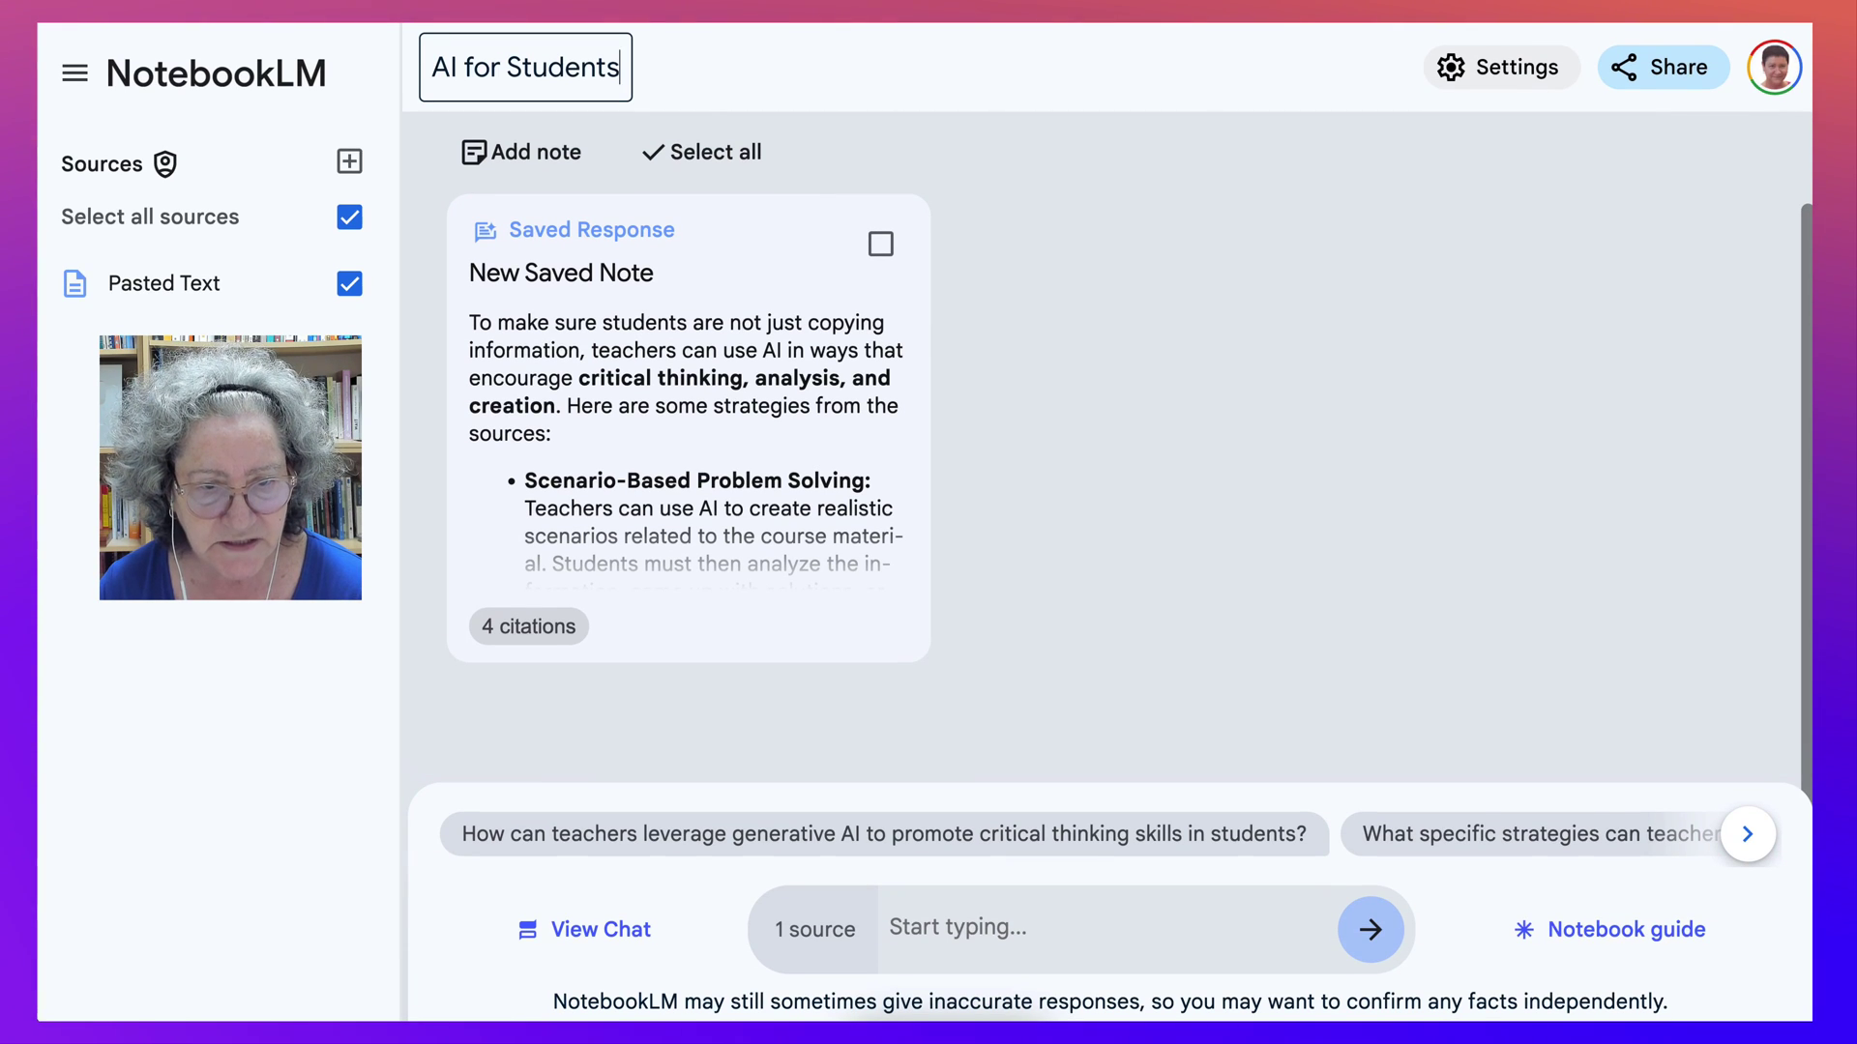
{"action": "left_click", "coordinate": [529, 627]}
{"action": "mouse_move", "coordinate": [619, 627]}
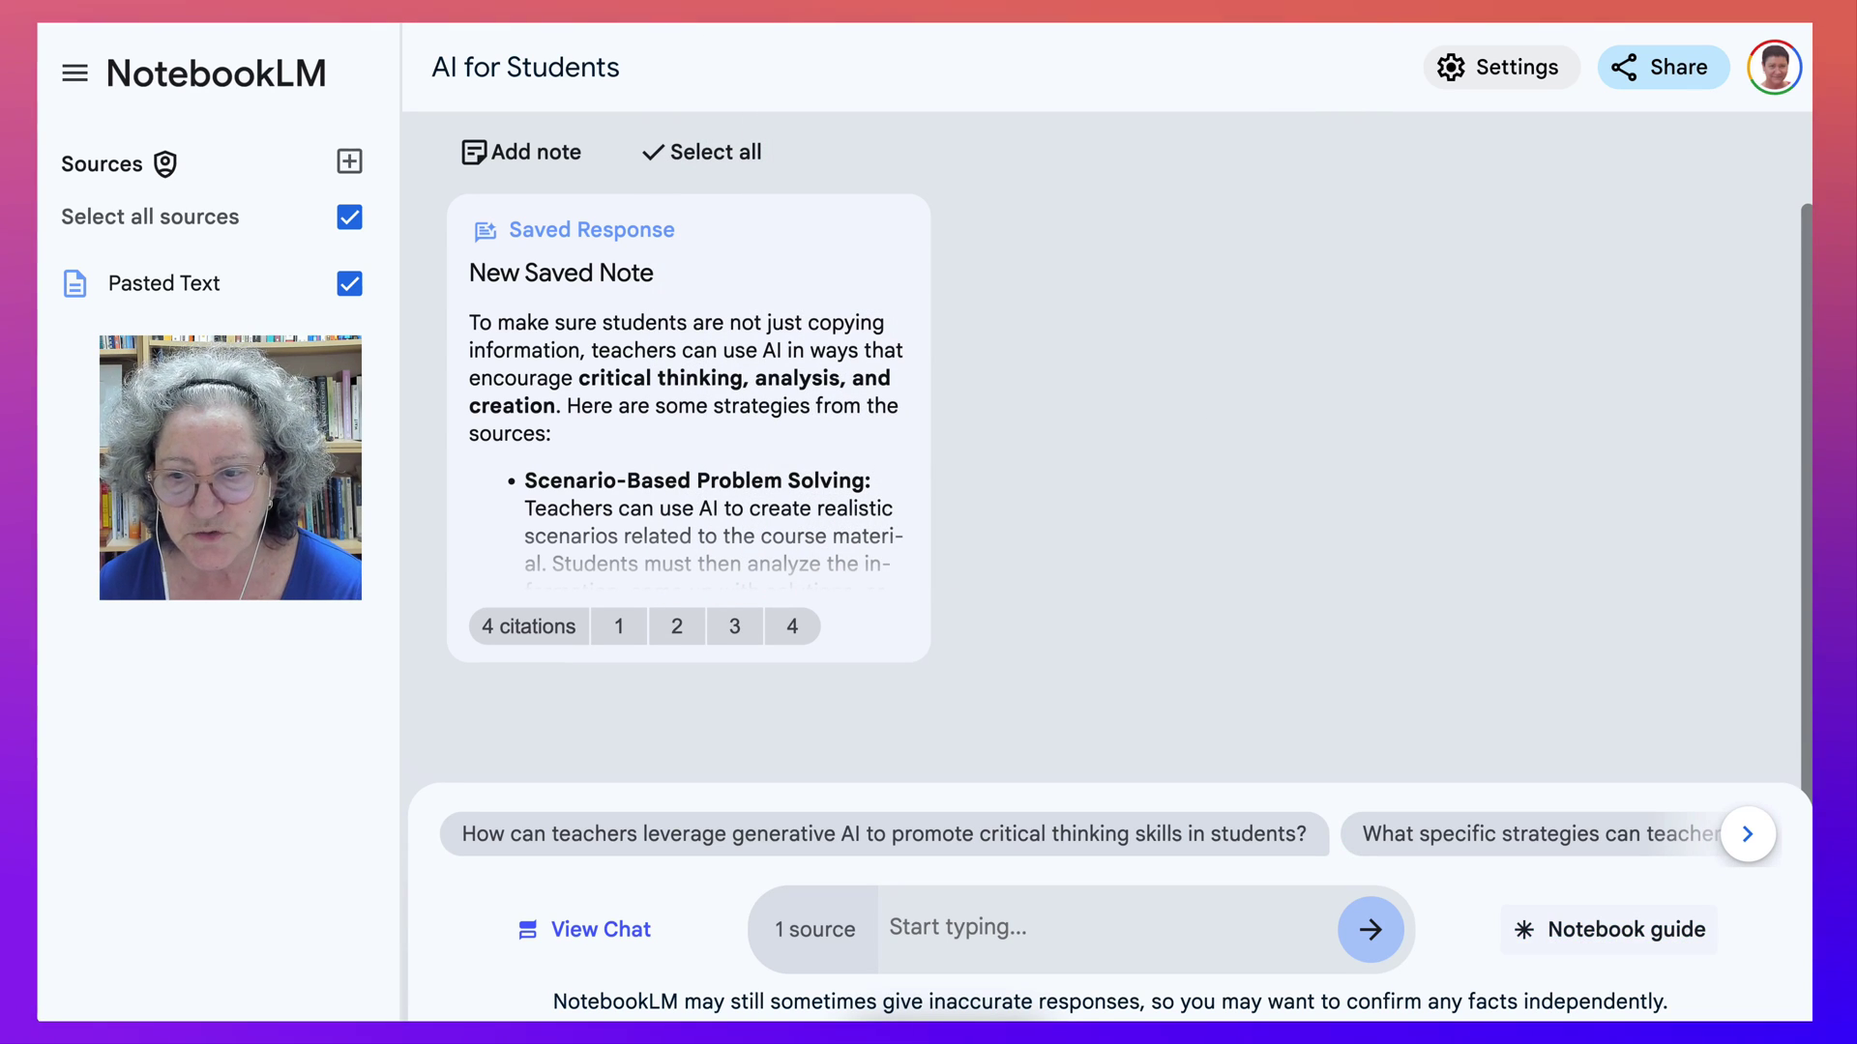
Generate a Study Guide from the notebook guide and close the resulting note.
{"action": "left_click", "coordinate": [1608, 930]}
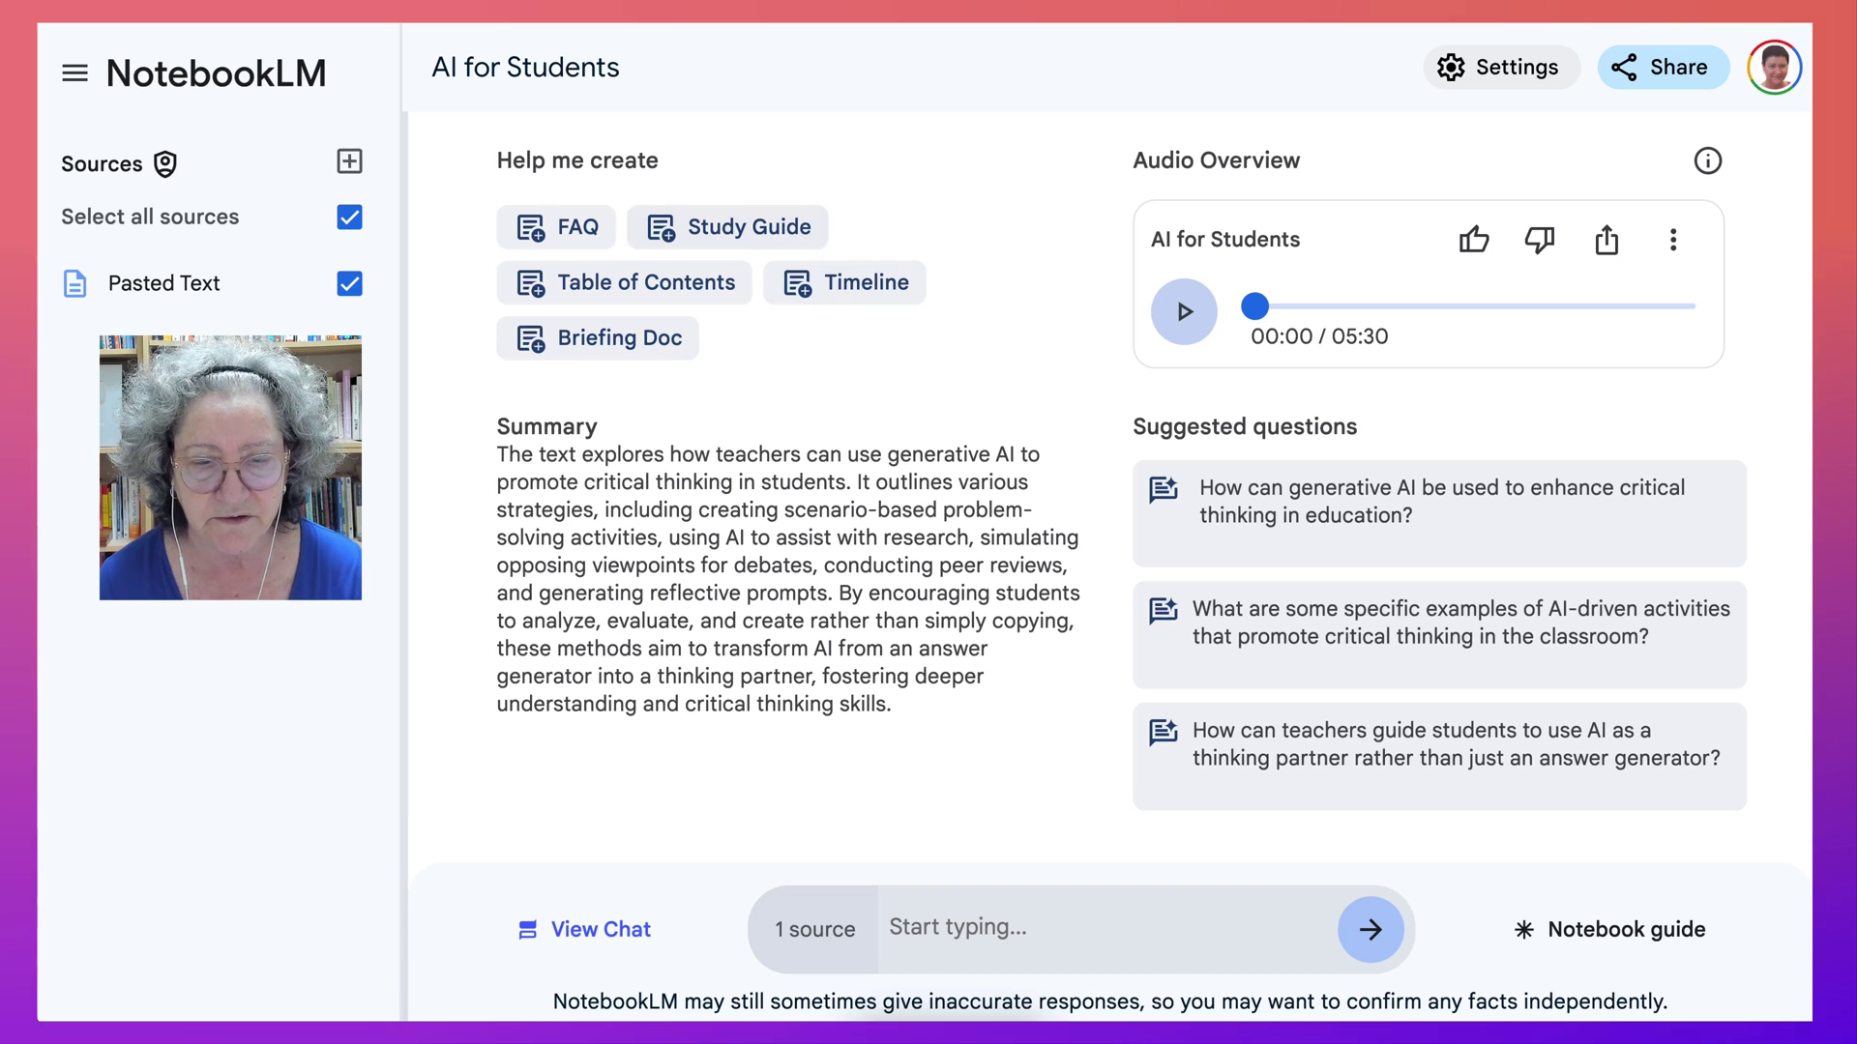
{"action": "left_click", "coordinate": [727, 226]}
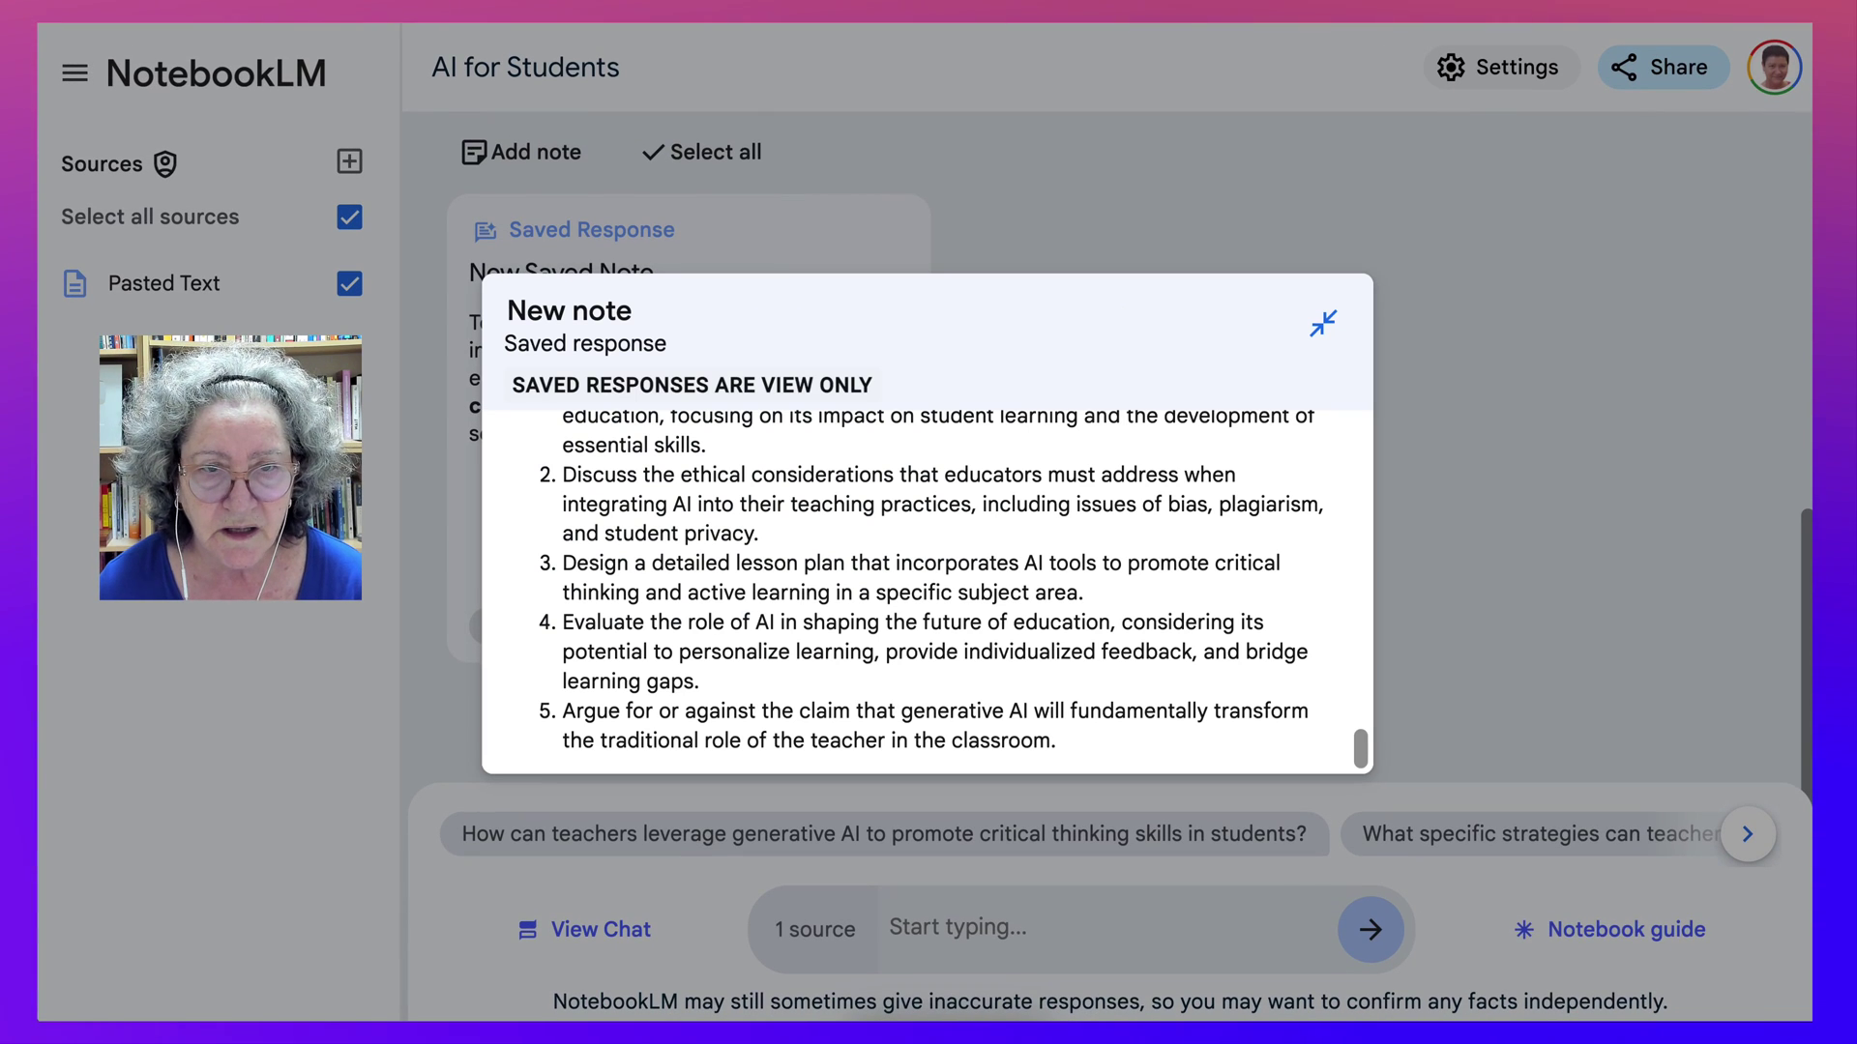
{"action": "key", "text": "Escape"}
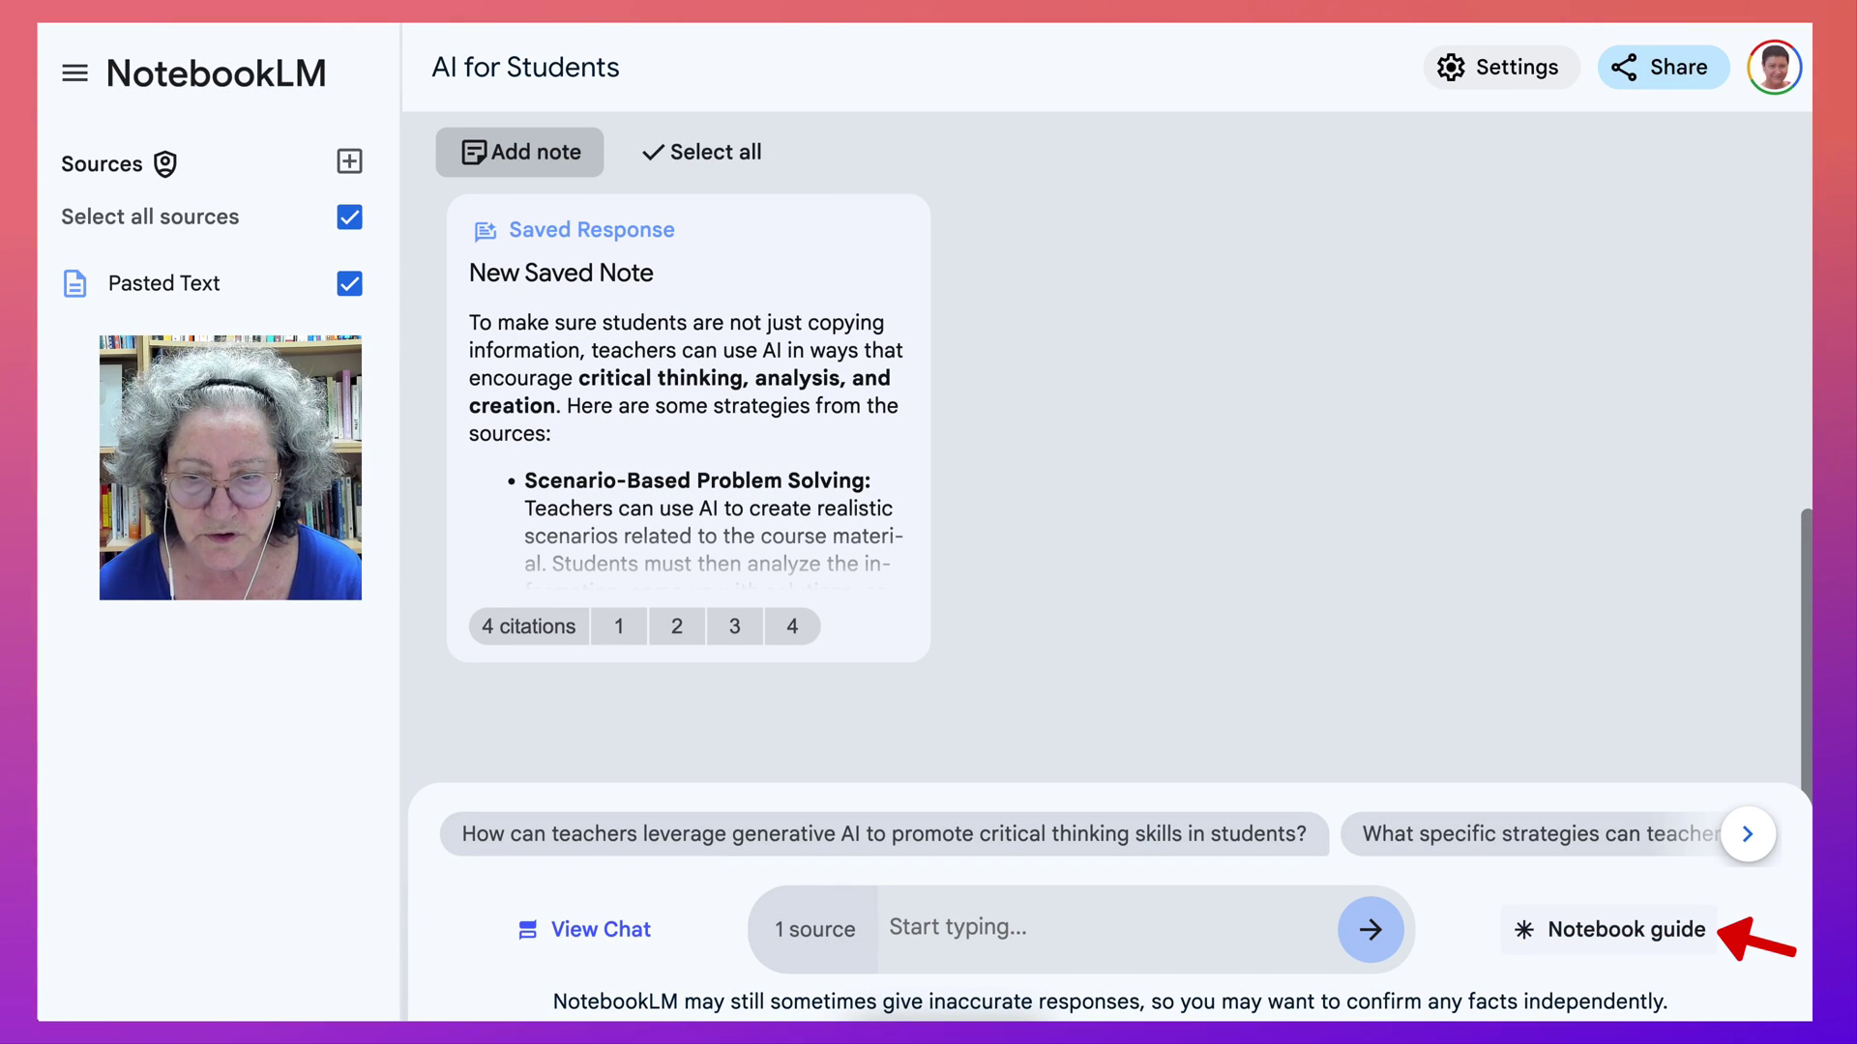
Return to the notebook guide, play the beginning of the generated Audio Overview, and pause it.
{"action": "left_click", "coordinate": [1611, 929]}
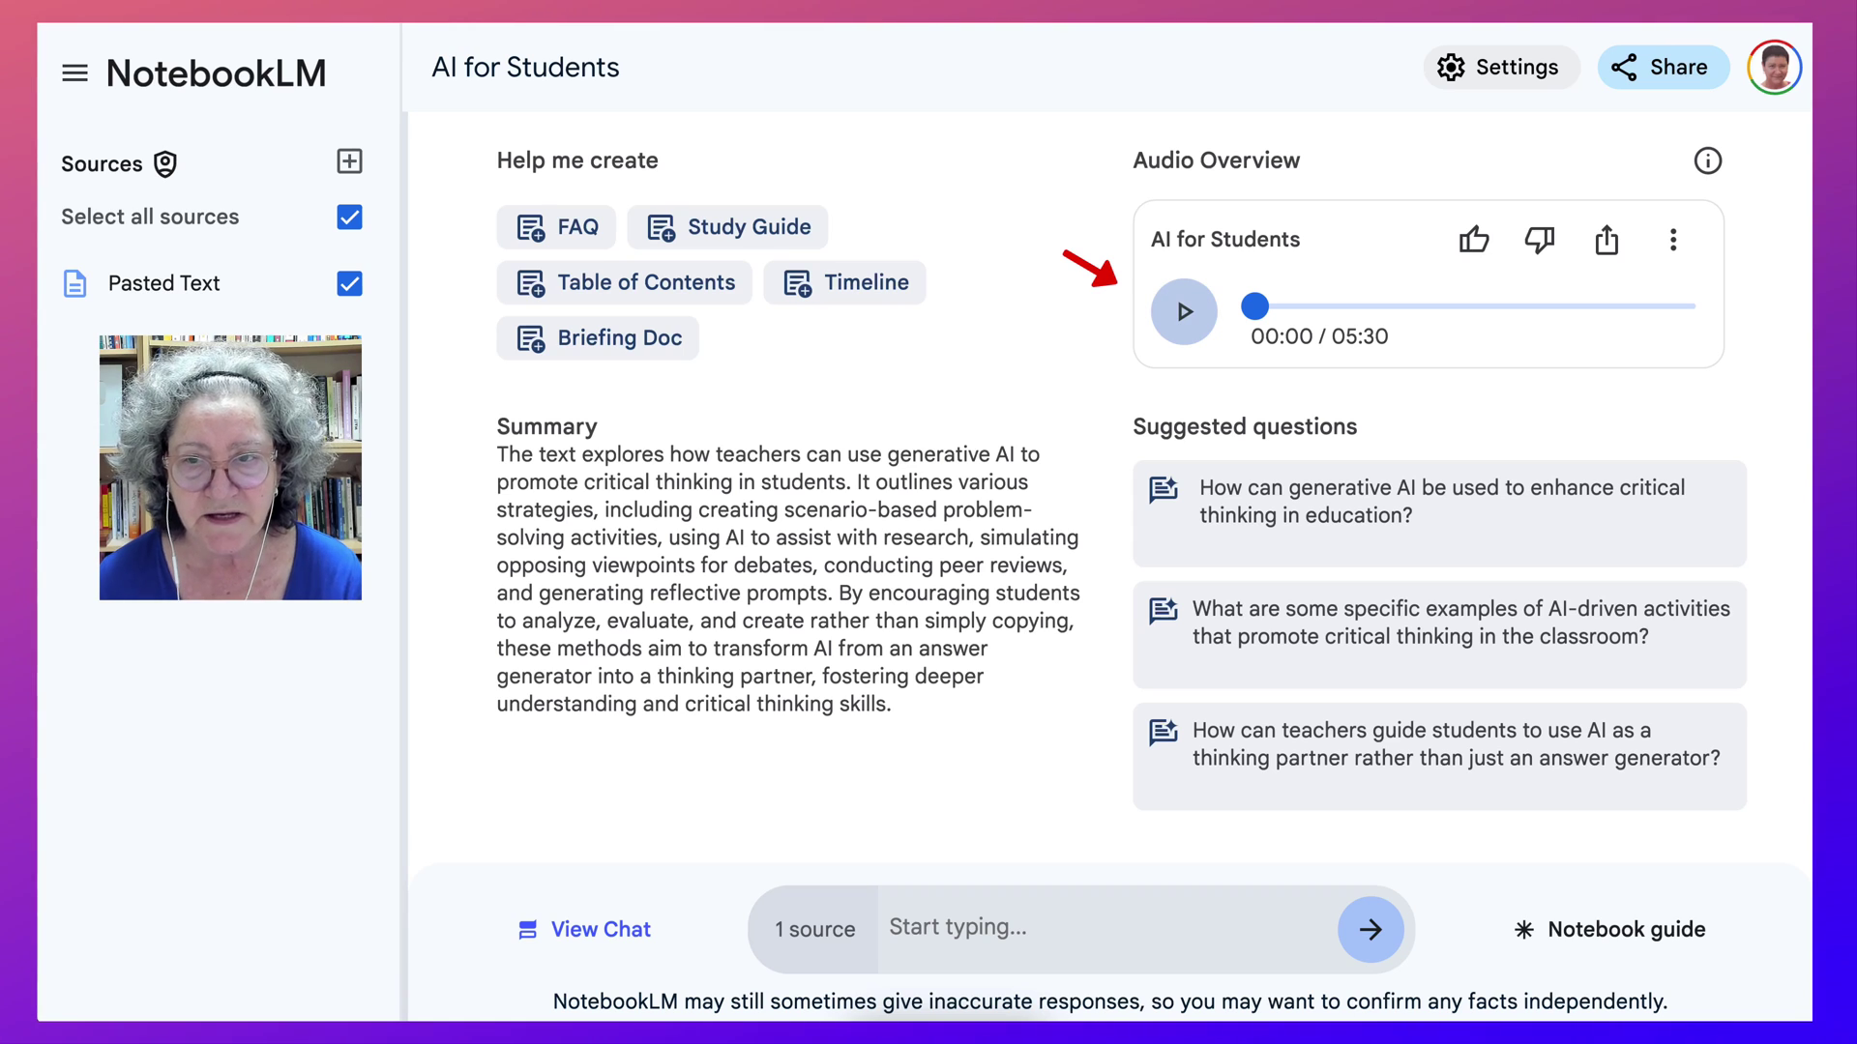
{"action": "left_click", "coordinate": [1182, 311]}
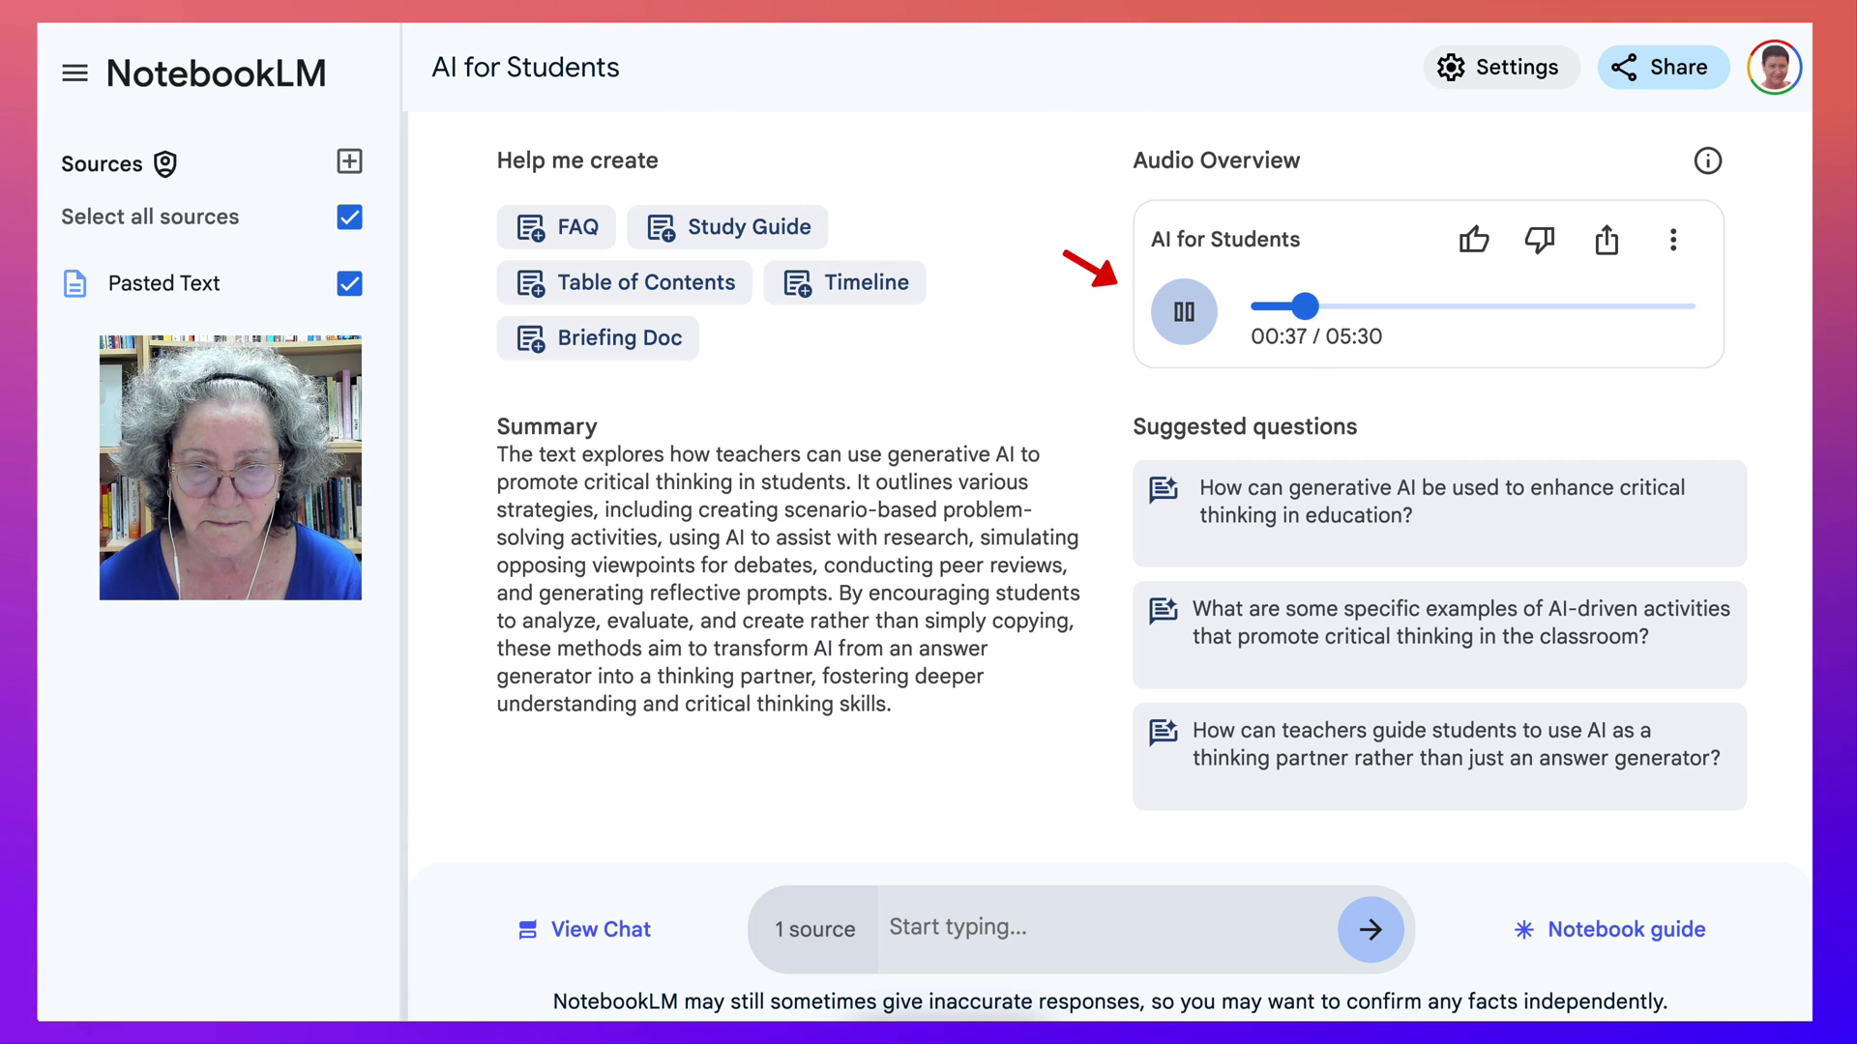
{"action": "key", "text": "space"}
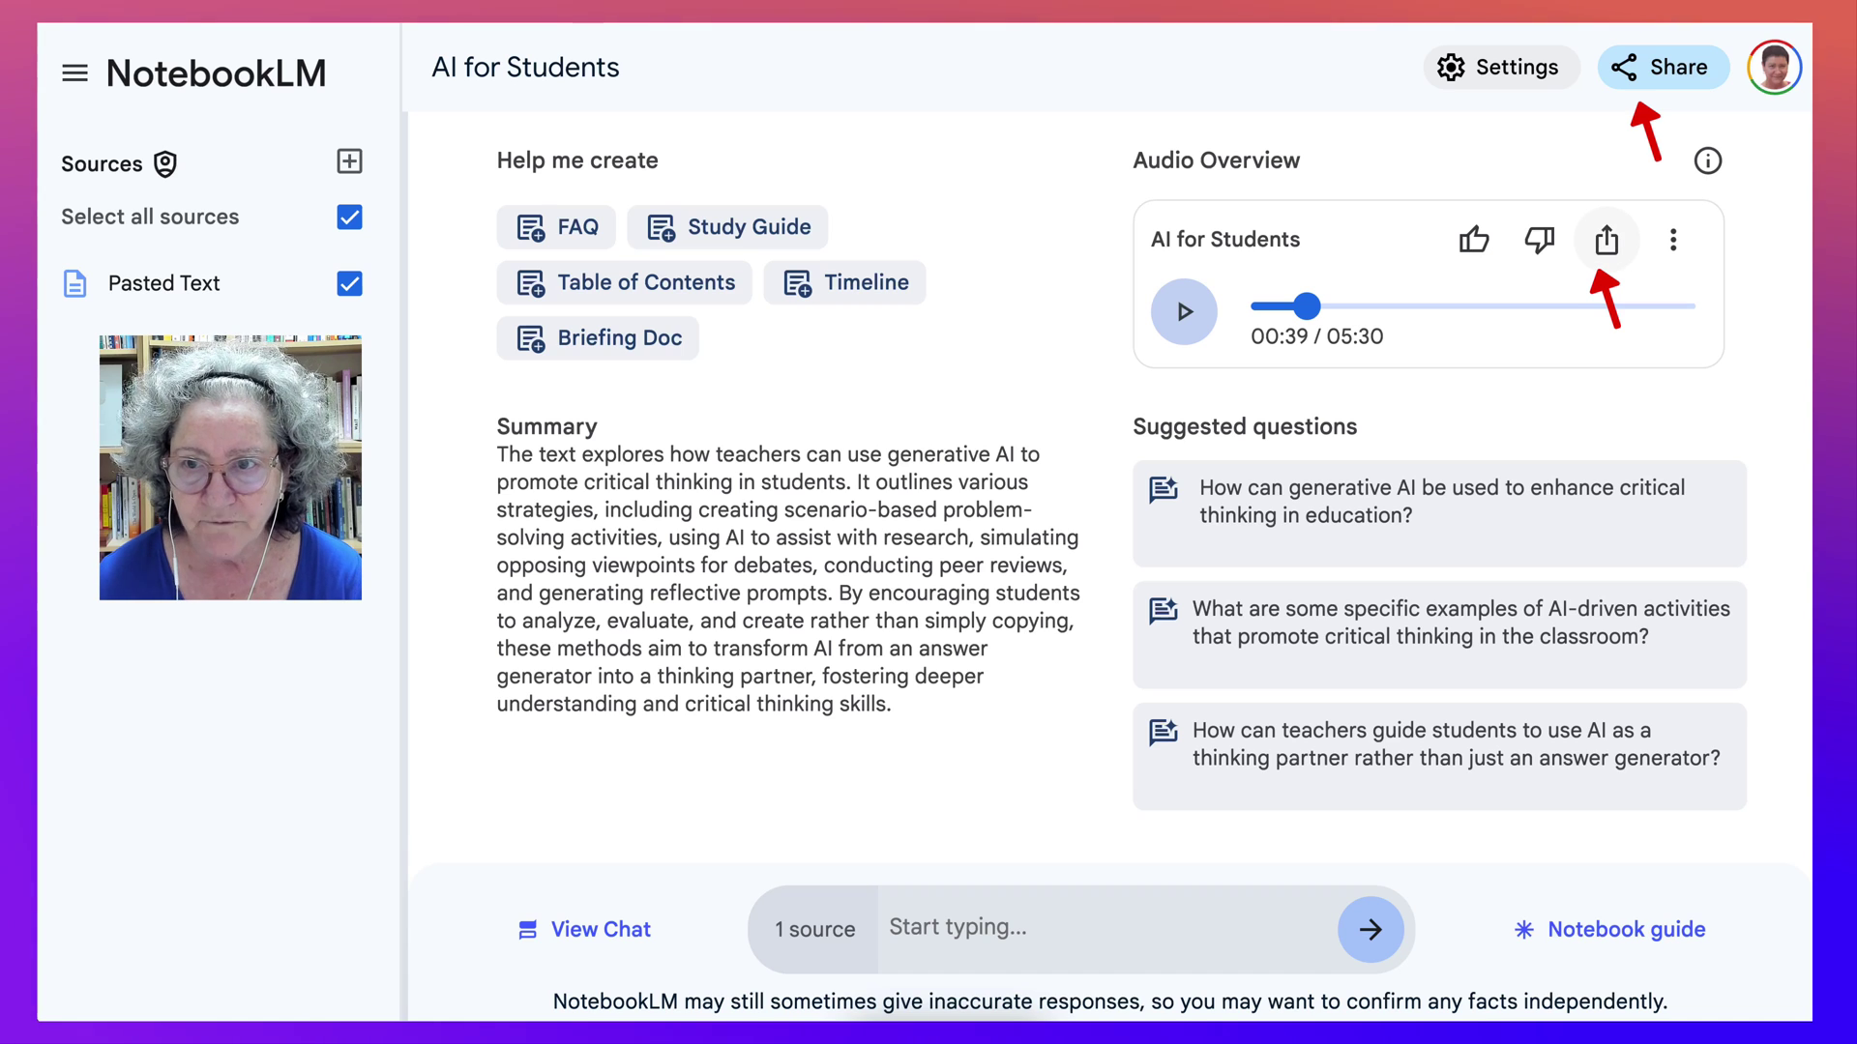
Turn on public access for the Audio Overview, copy its share link, and close the sharing dialog.
{"action": "left_click", "coordinate": [1607, 239]}
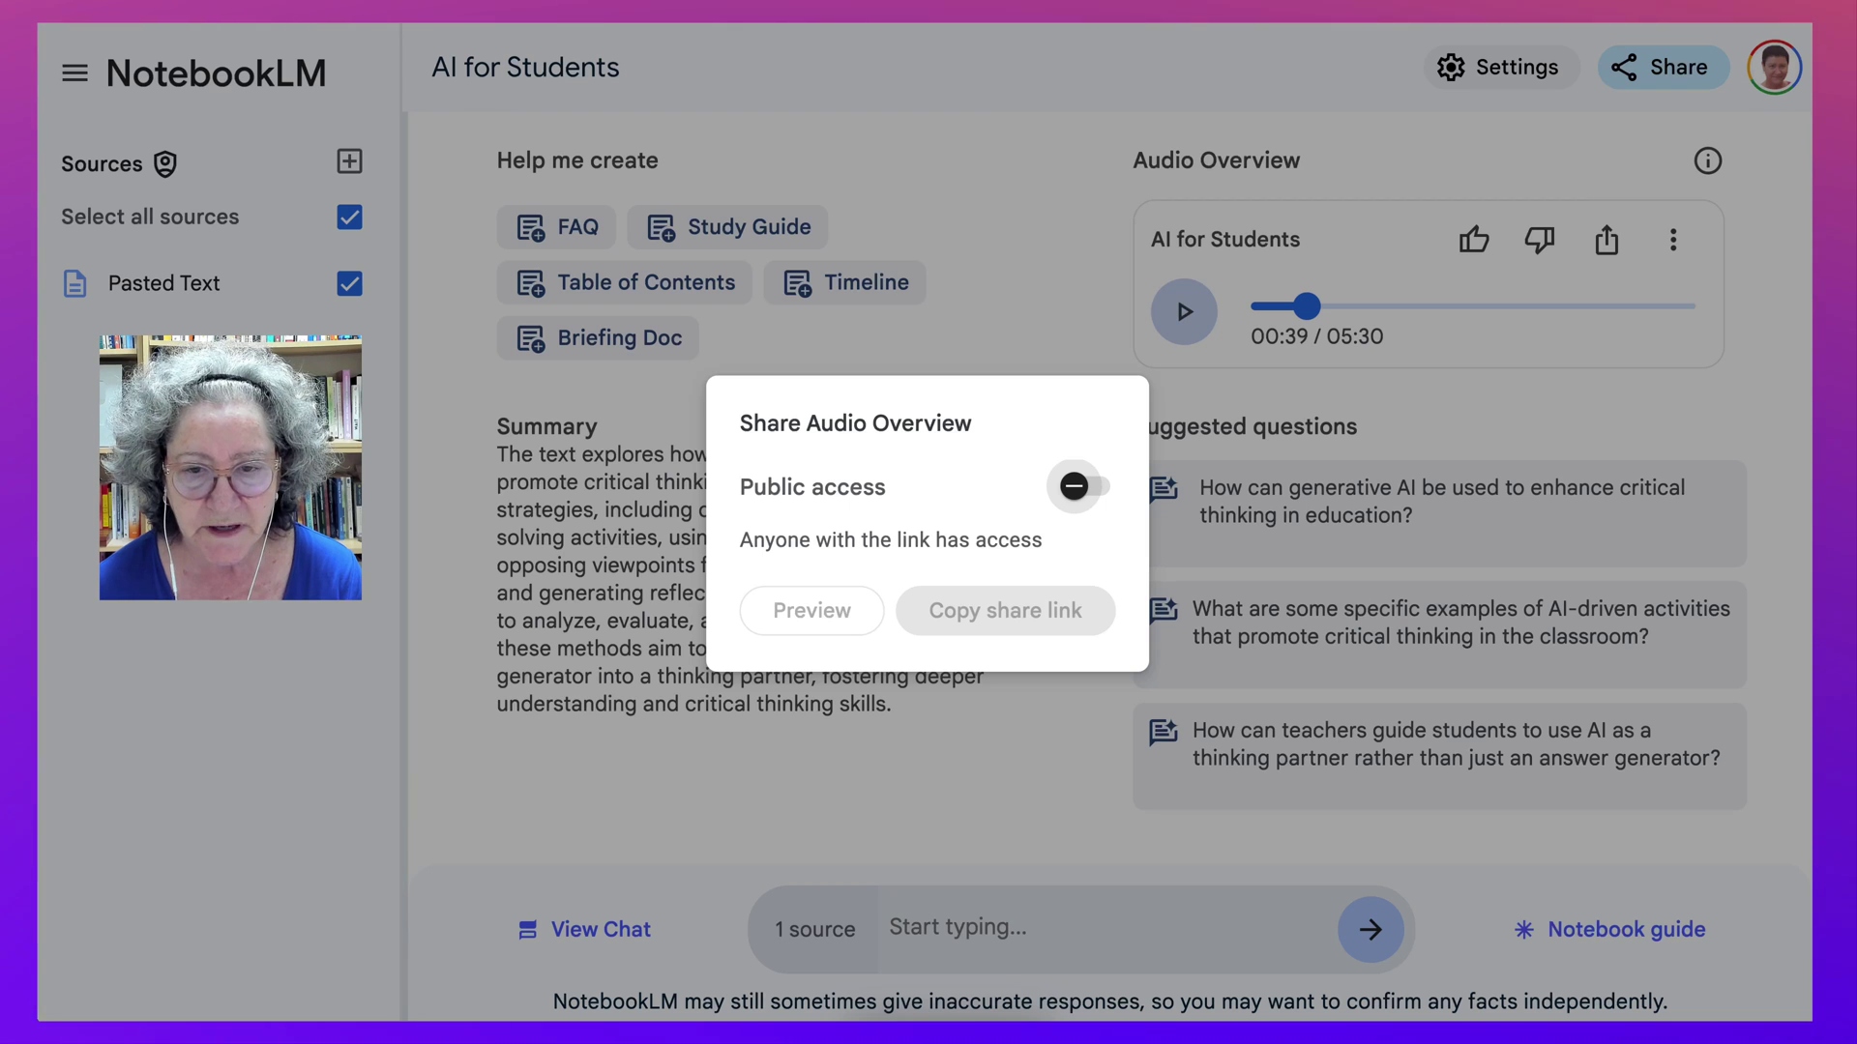
{"action": "left_click", "coordinate": [1083, 486]}
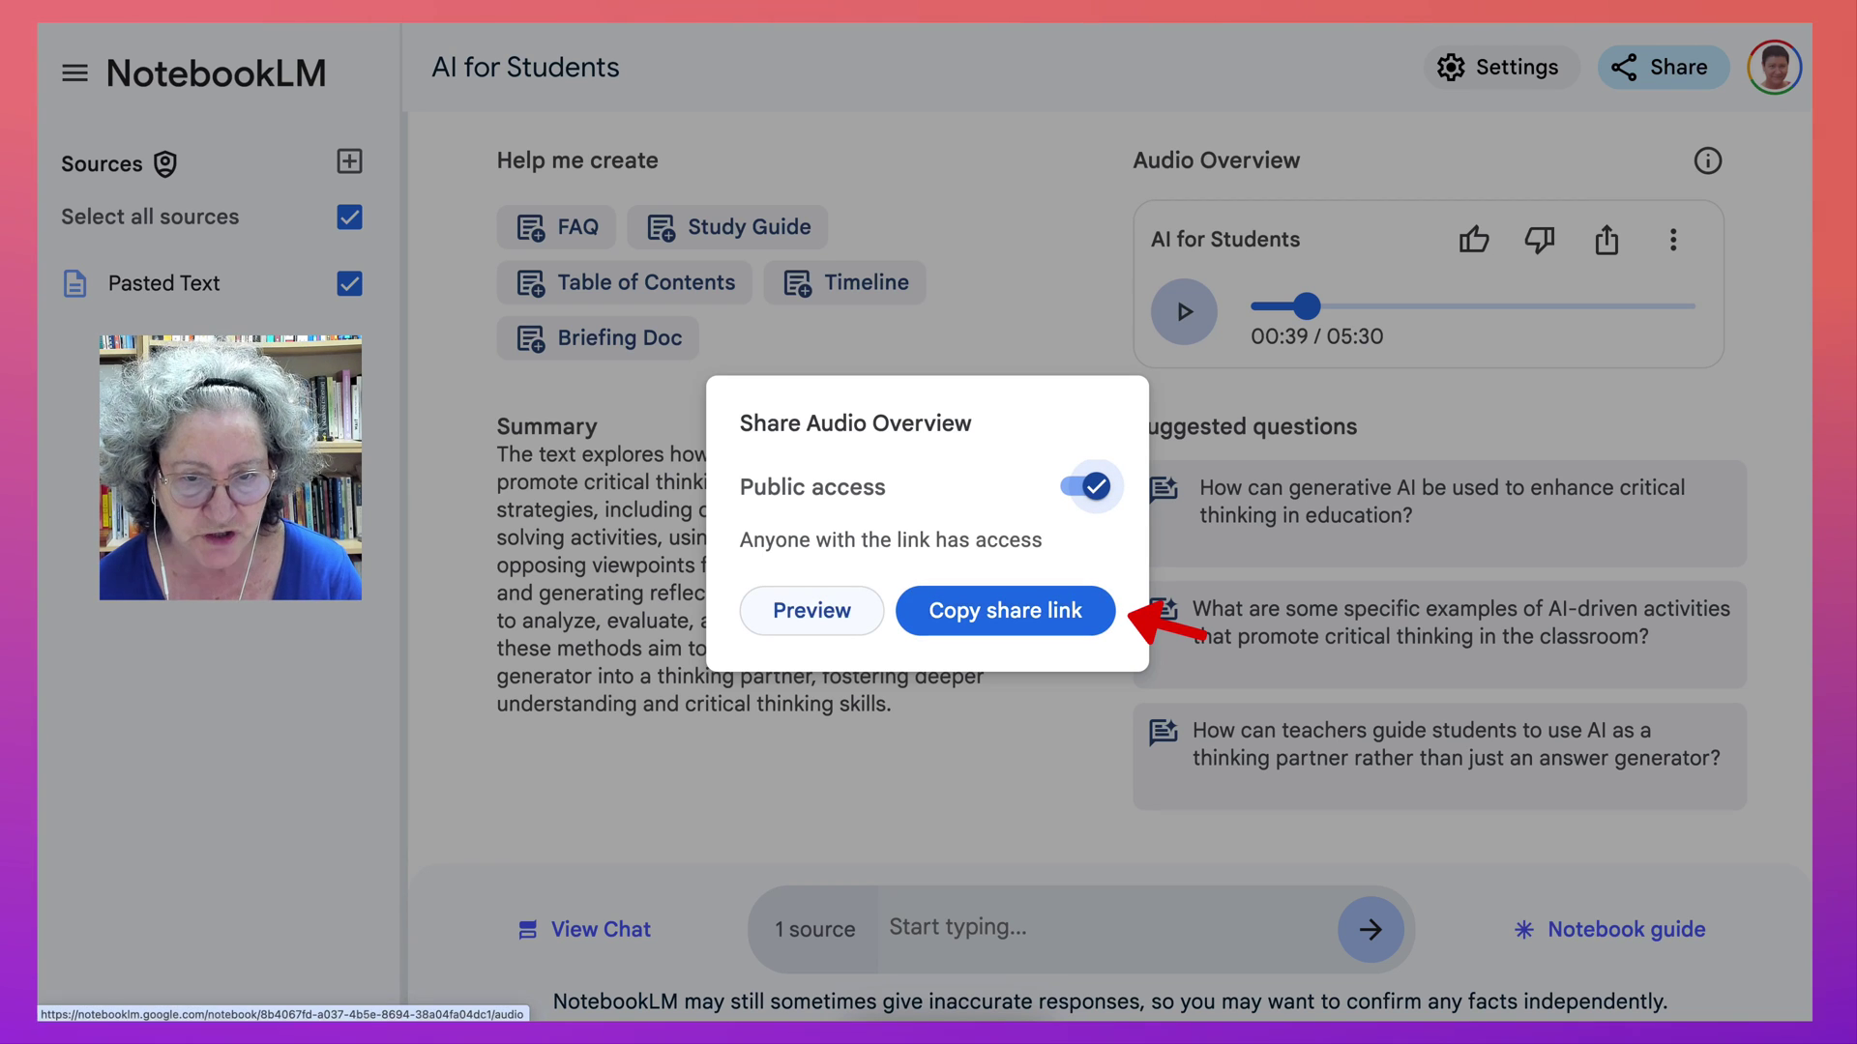
{"action": "left_click", "coordinate": [1006, 611]}
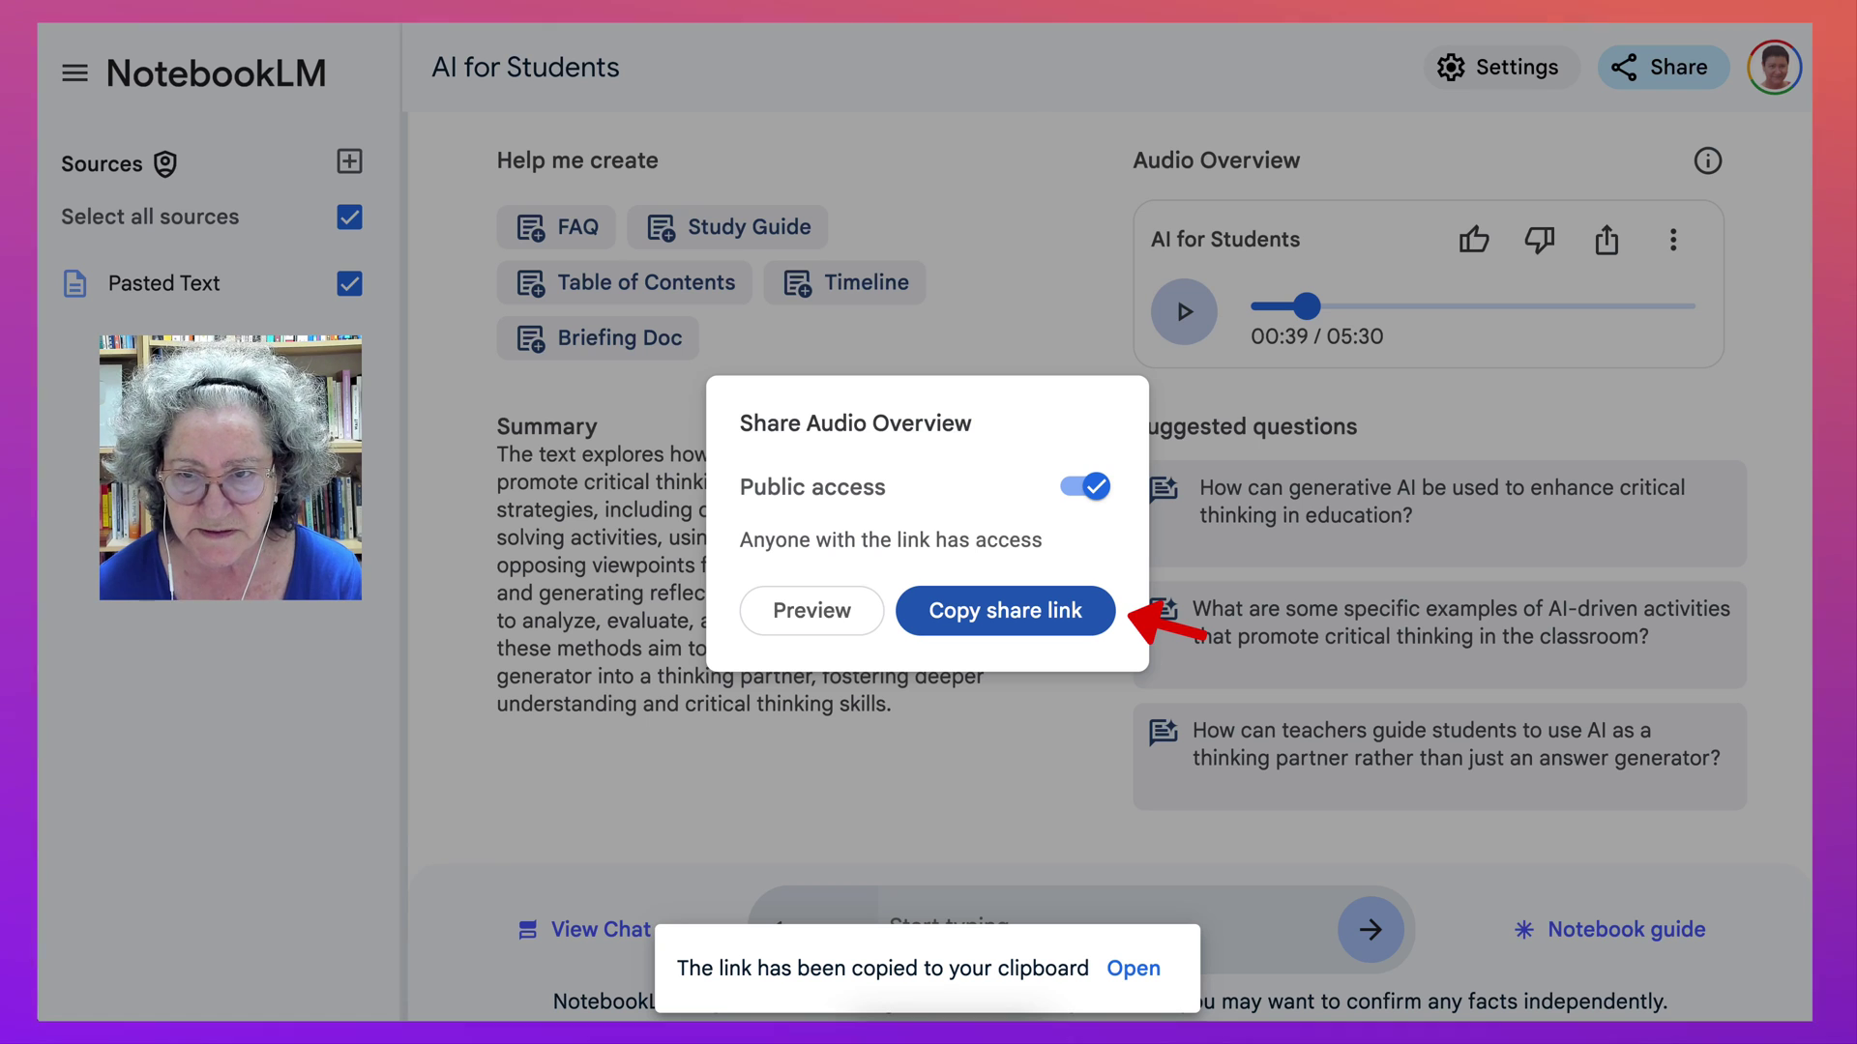
{"action": "key", "text": "Escape"}
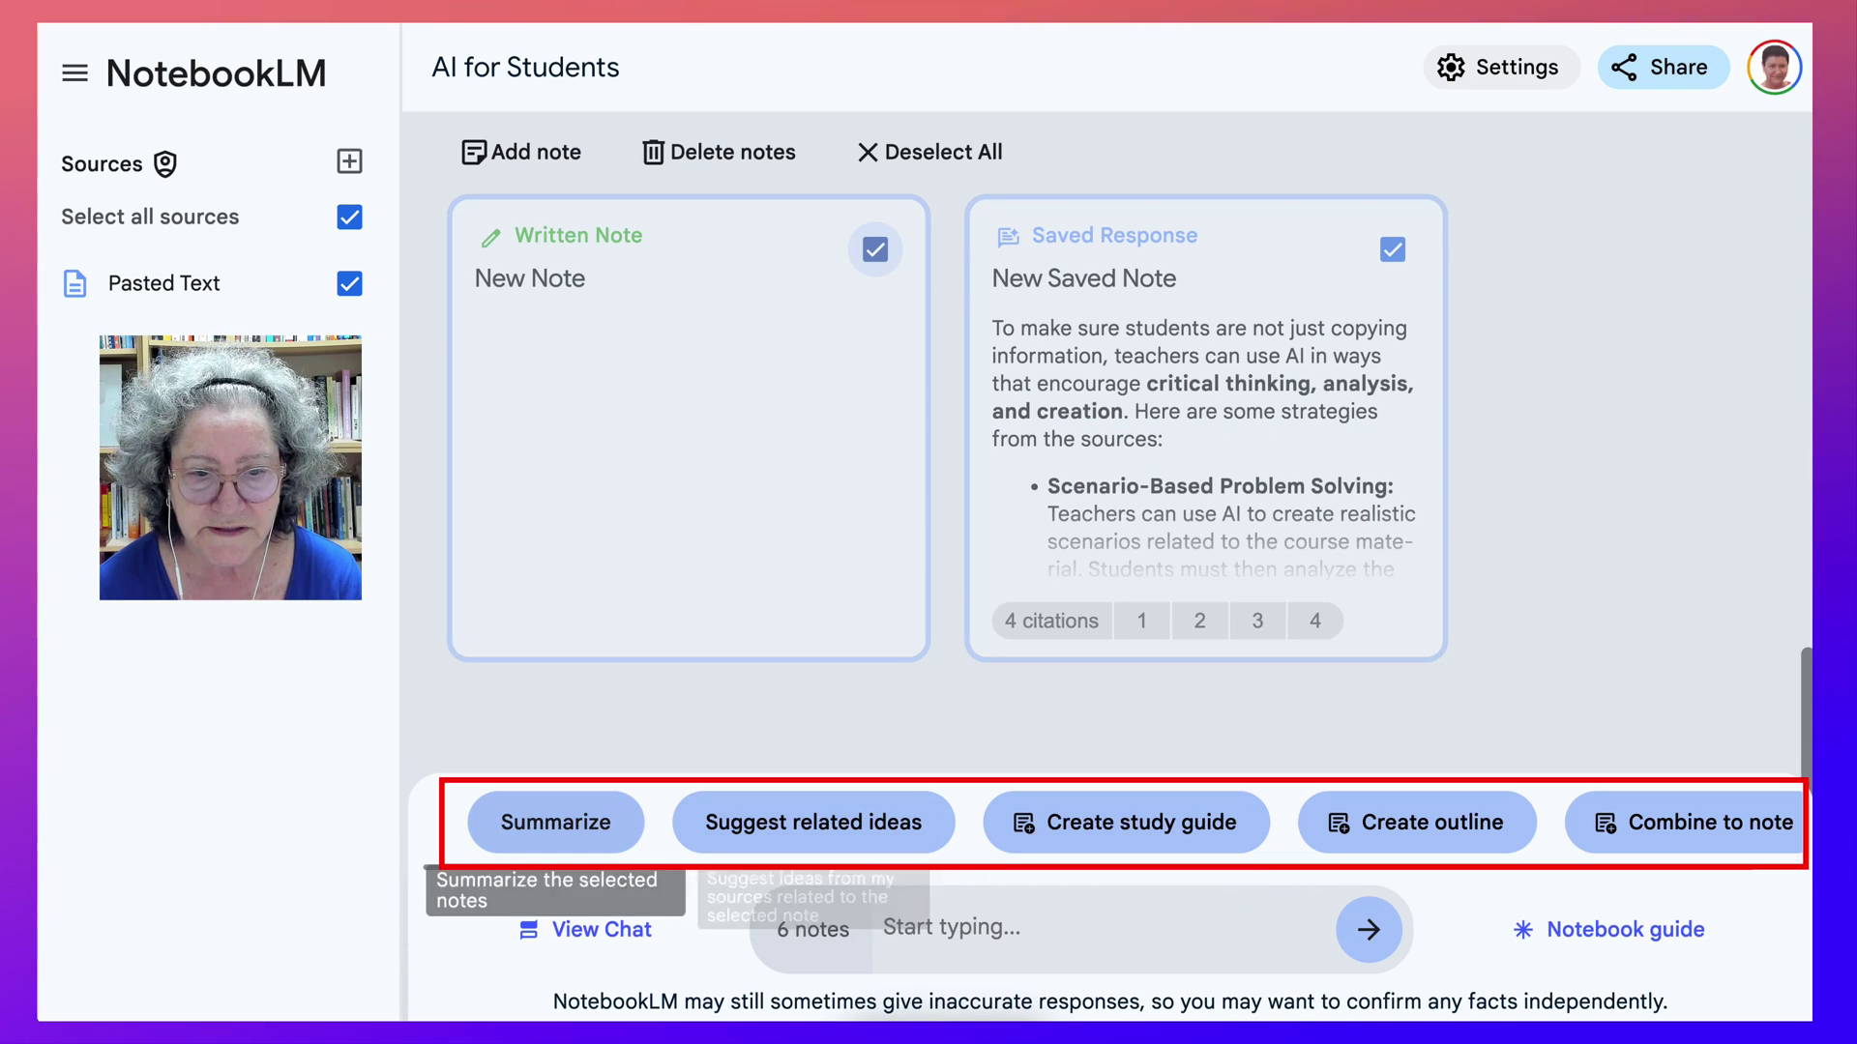
Summarize the selected notes and request suggested related ideas from the sources.
{"action": "left_click", "coordinate": [556, 822]}
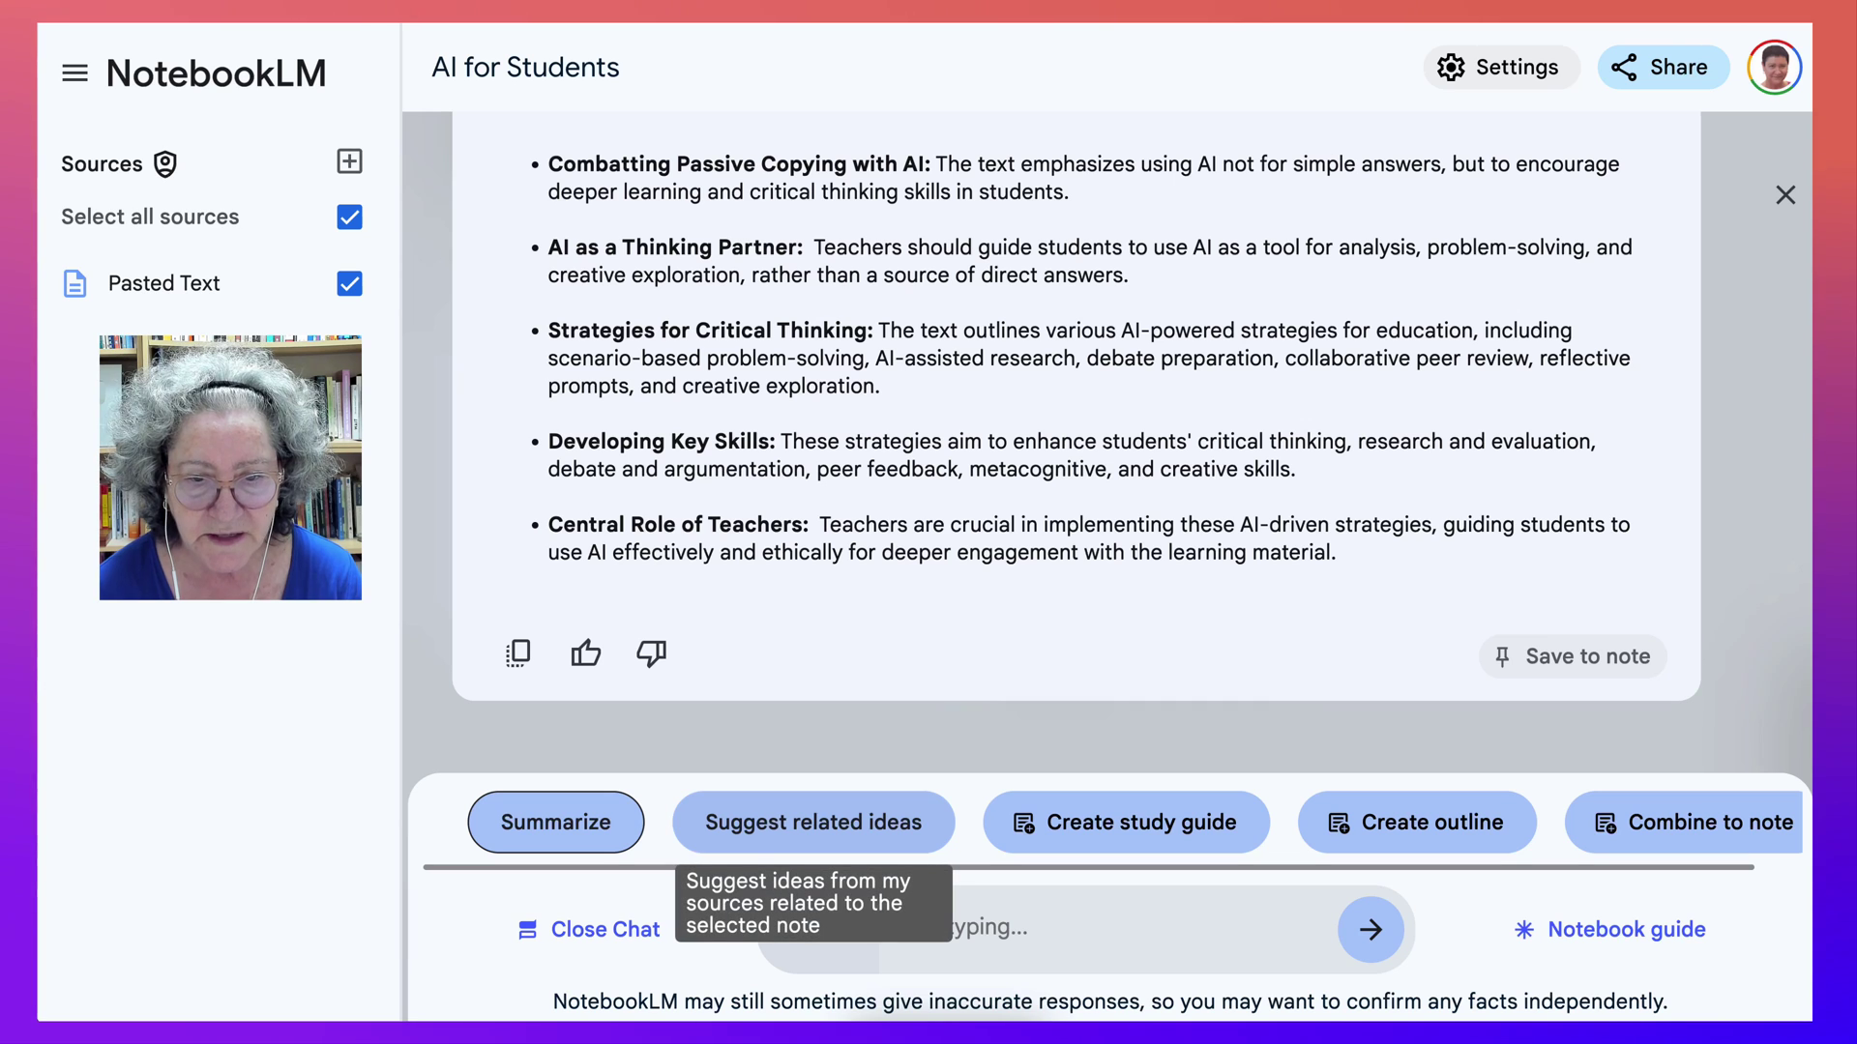
{"action": "left_click", "coordinate": [812, 822]}
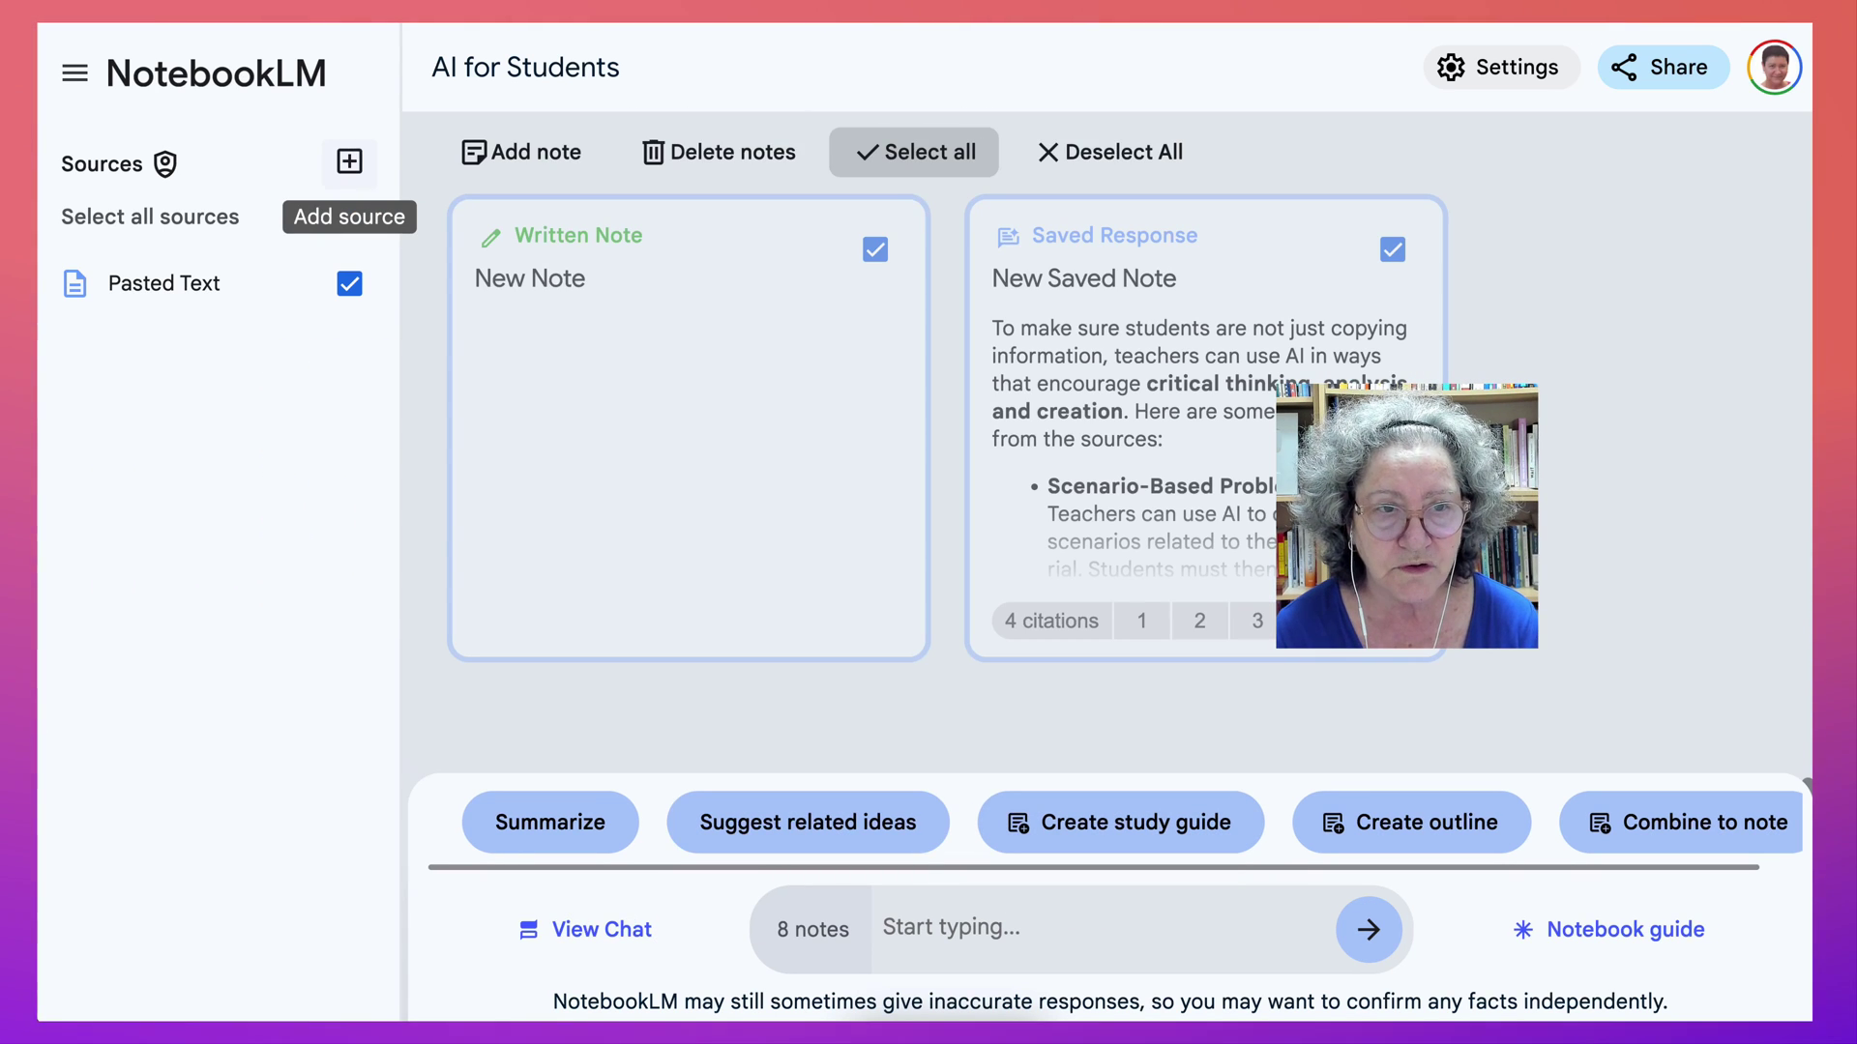
Start adding another source to the notebook and bring the available upload, Google Drive, link and pasted text options into view.
{"action": "left_click", "coordinate": [349, 162]}
{"action": "scroll", "coordinate": [917, 541], "scroll_direction": "down", "scroll_amount": 2}
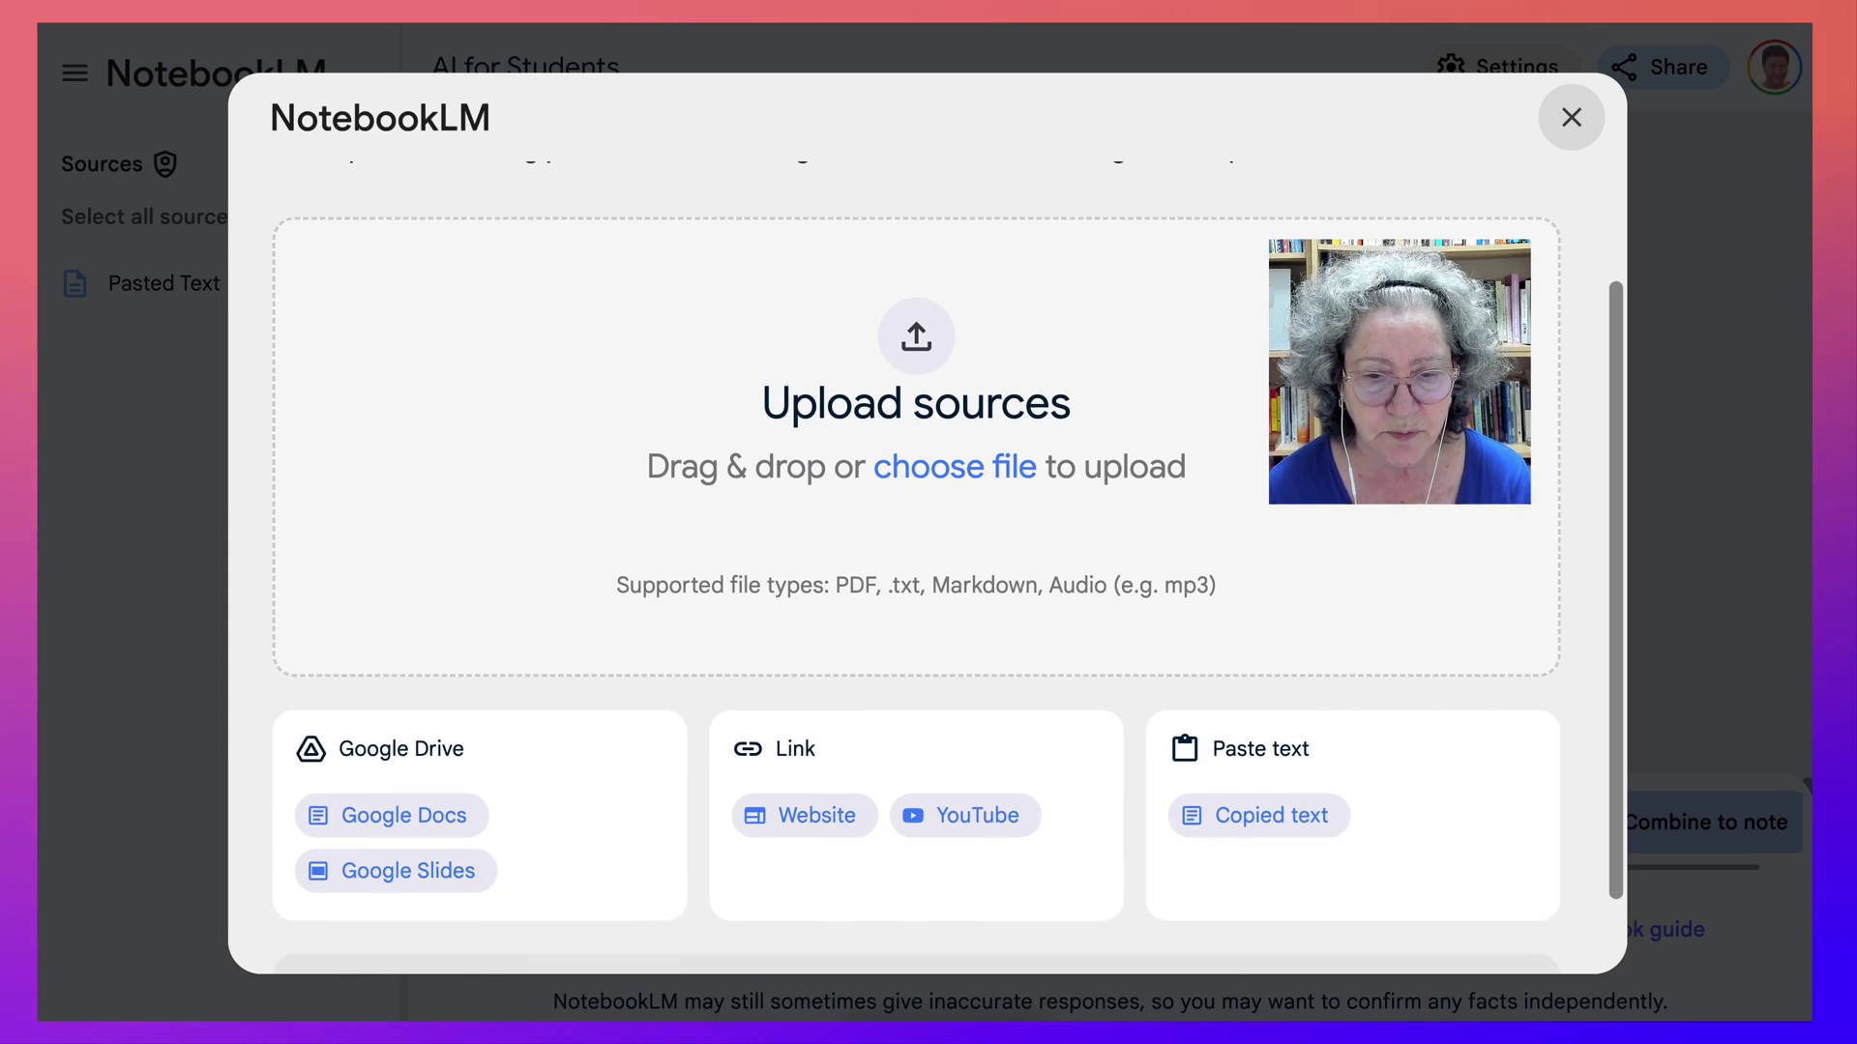